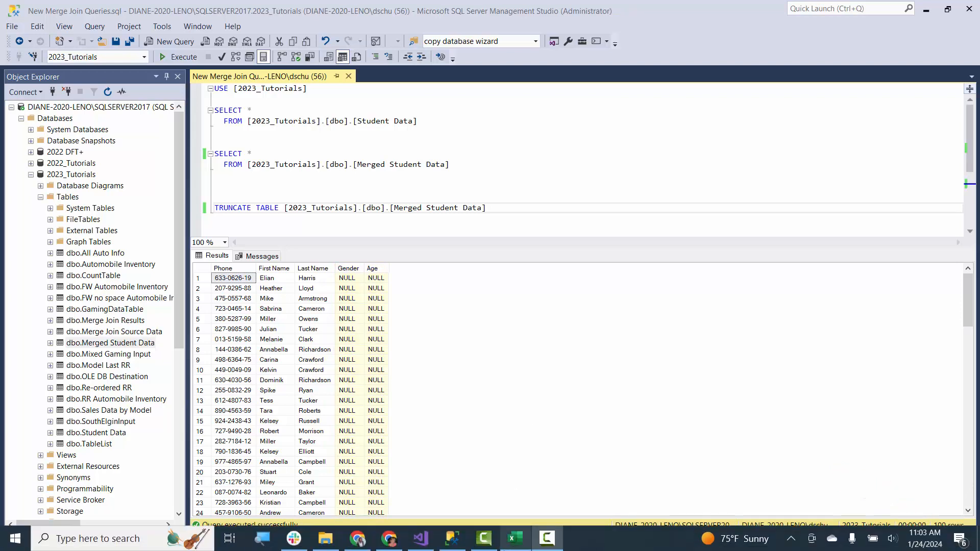
- Switch to Excel, review the phone, gender and age data in Merge Join Right Data.xlsx, and close the workbook
left_click(516, 540)
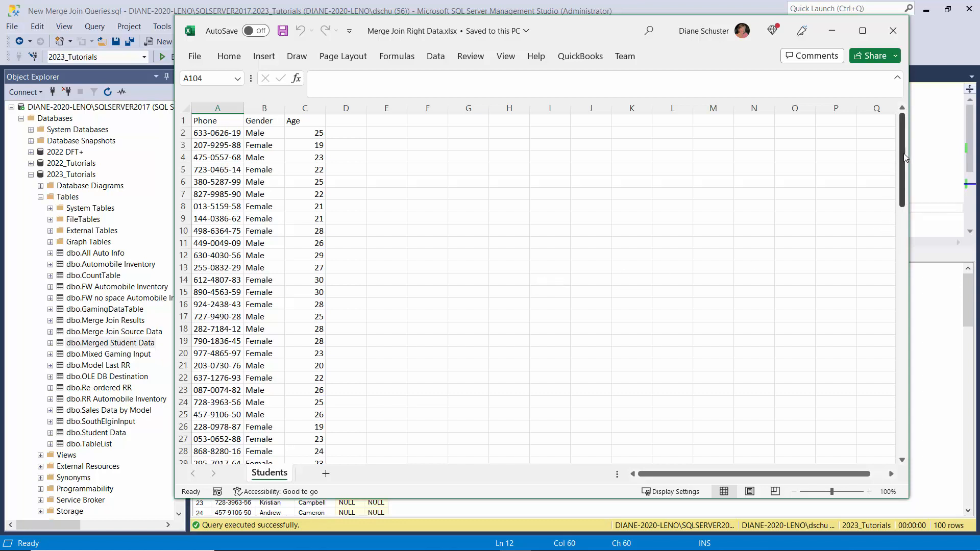
left_click_drag(901, 171, 899, 145)
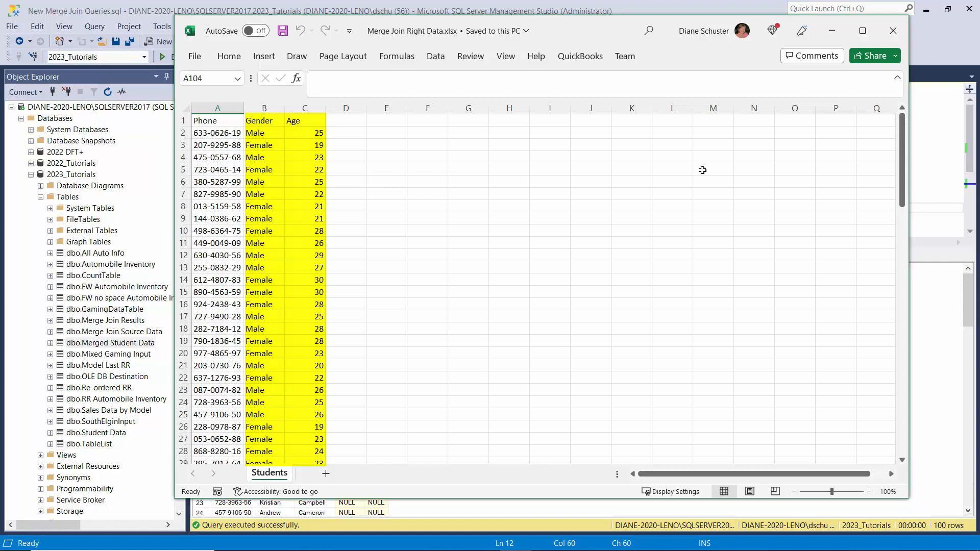
left_click(894, 31)
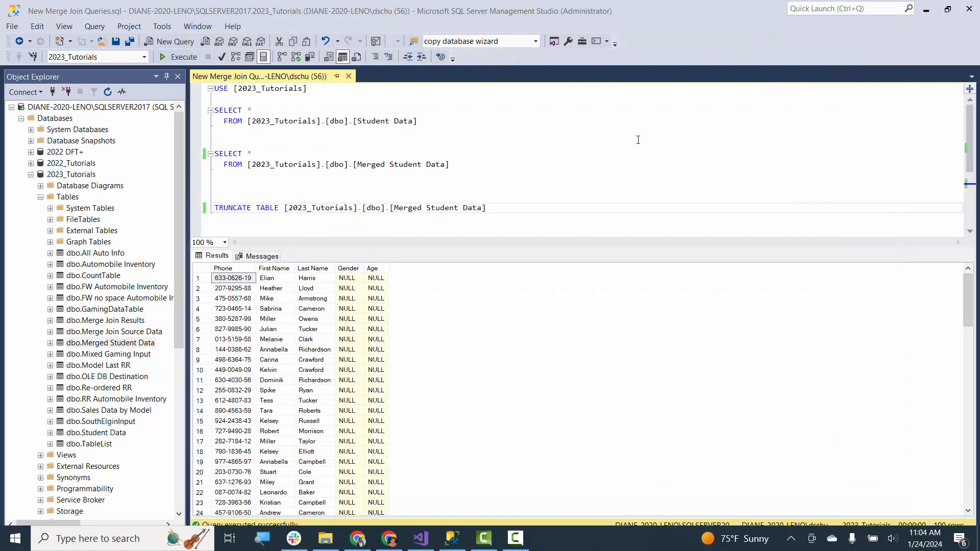
- Switch to Visual Studio, add a Data Flow Task to the Demo Merge Join package's control flow and open it
left_click(421, 538)
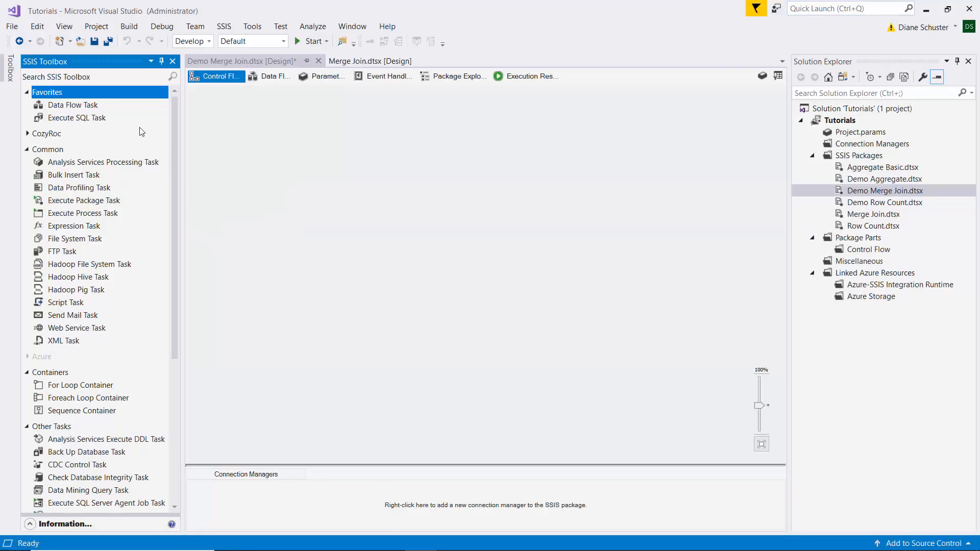
left_click_drag(70, 106, 237, 128)
double_click(316, 142)
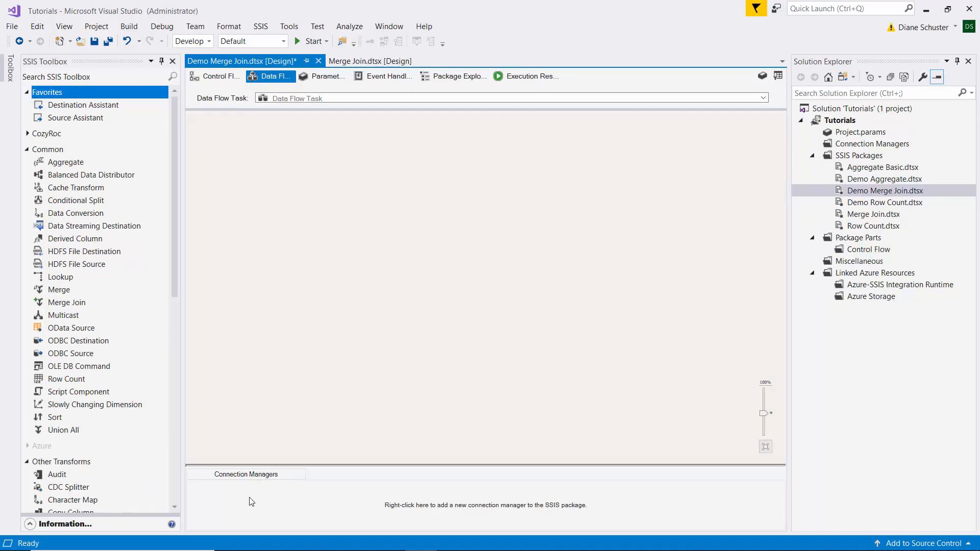
- Add an OLE DB connection manager to the package using the existing SQLSERVER2017.2023_Tutorials data connection
right_click(231, 505)
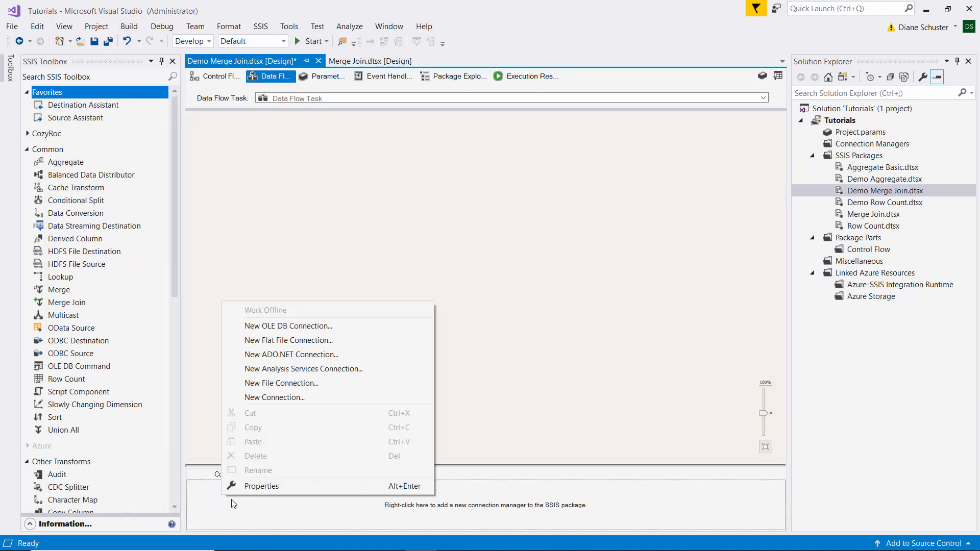
left_click(301, 327)
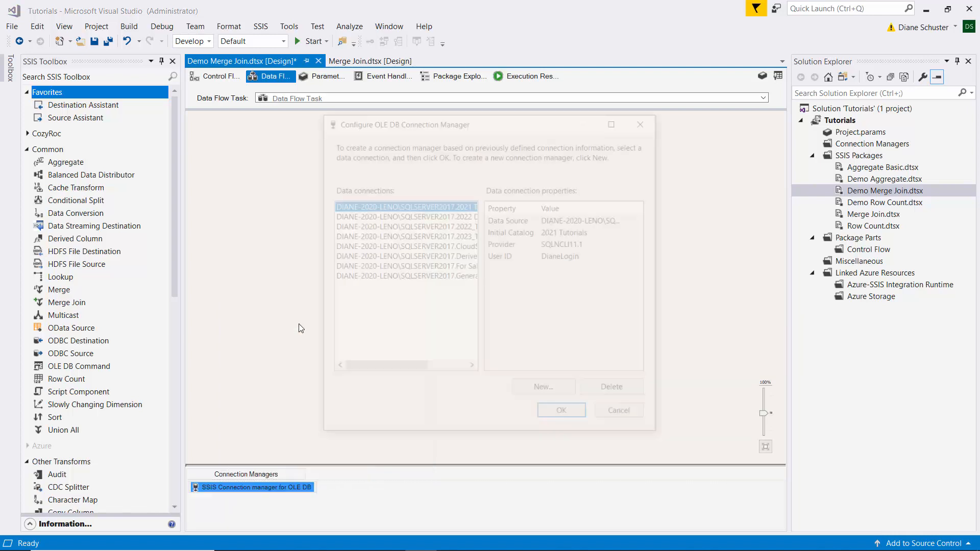
left_click_drag(360, 364, 426, 366)
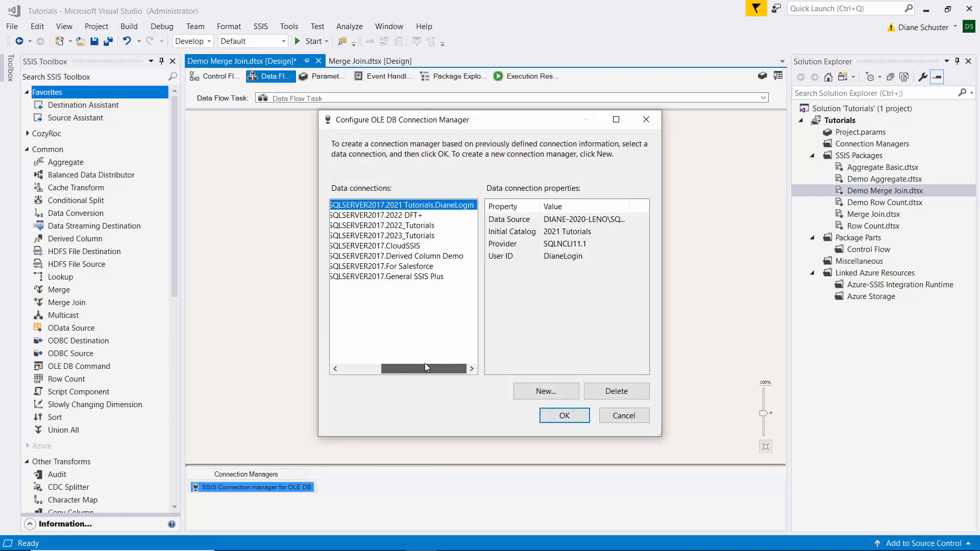
left_click(401, 237)
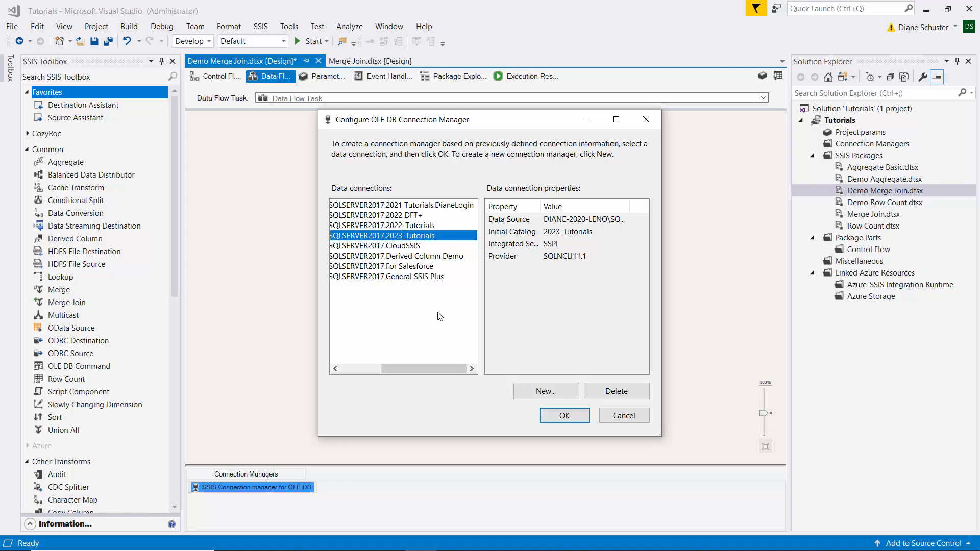
left_click(566, 416)
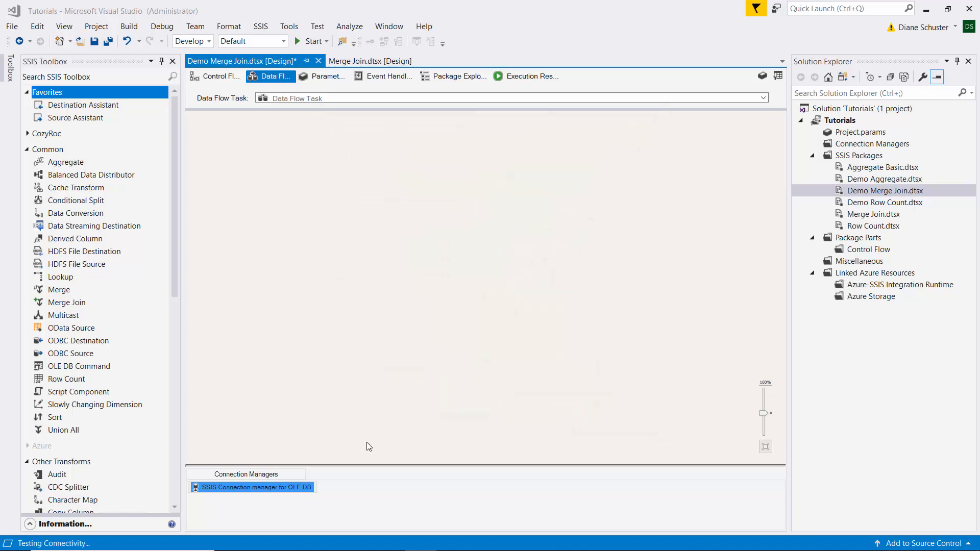
- Add an EXCEL connection manager pointing to Merge Join Right Data.xlsx in the Excel Source Files folder
right_click(386, 502)
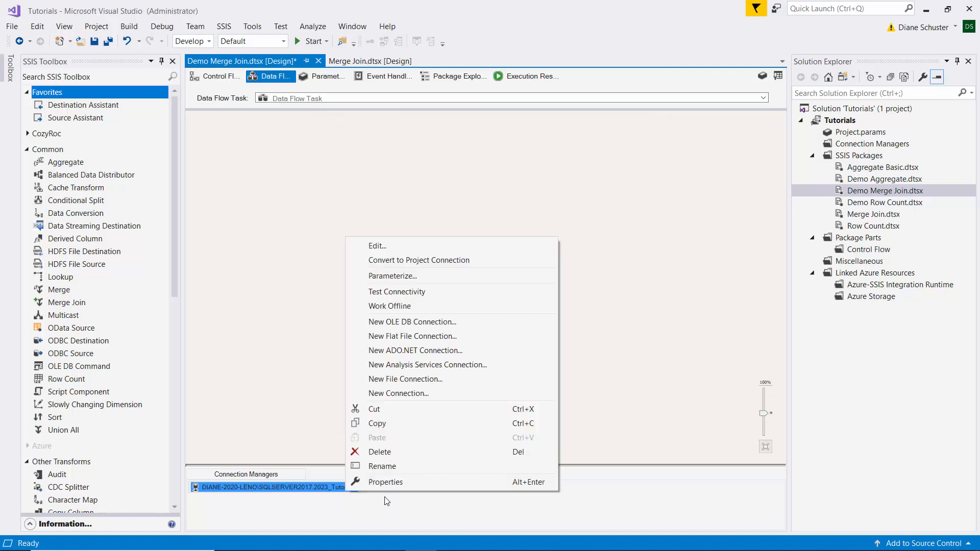
left_click(399, 394)
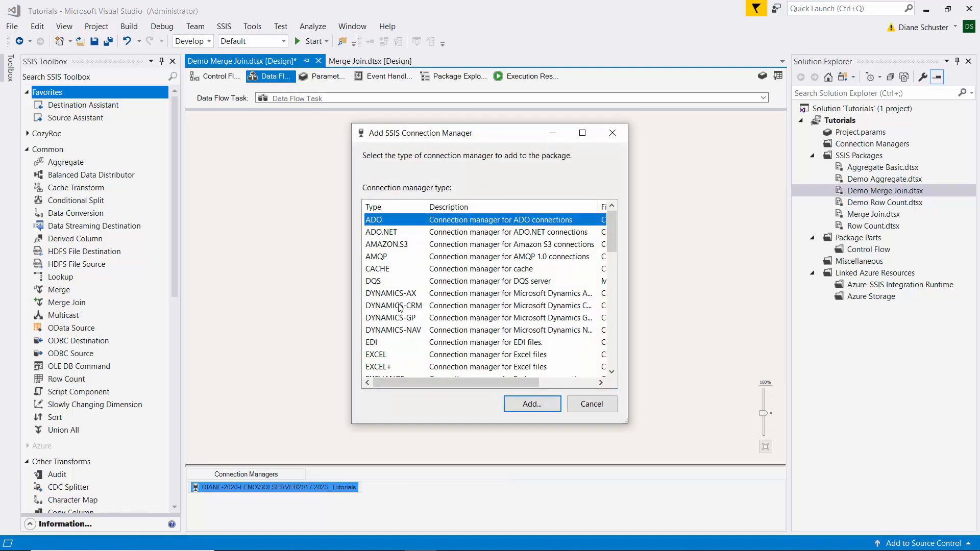
left_click(388, 356)
double_click(388, 355)
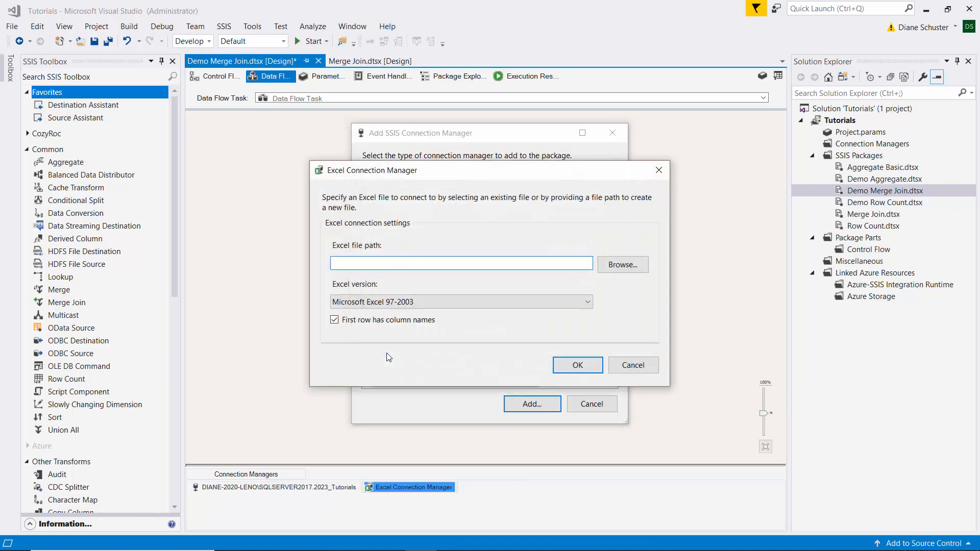
left_click(634, 264)
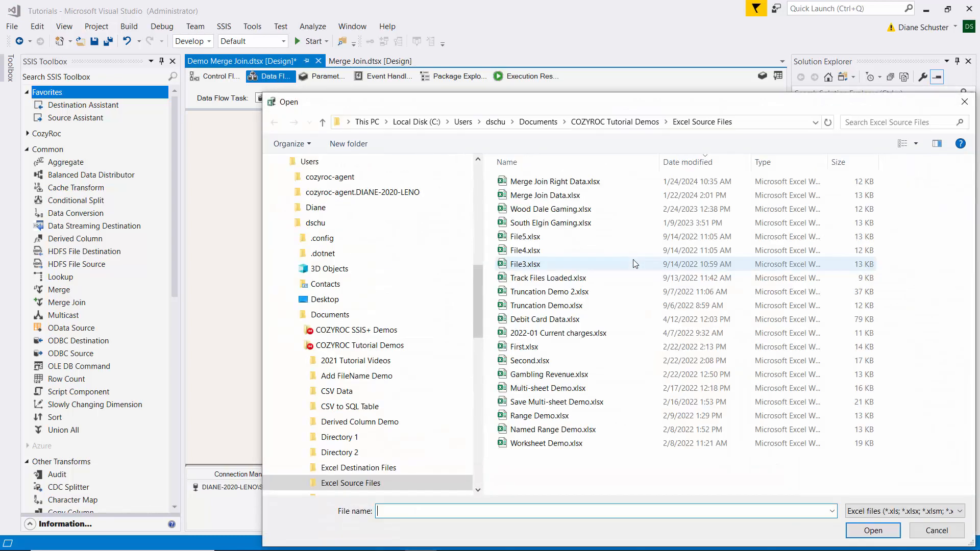
double_click(543, 179)
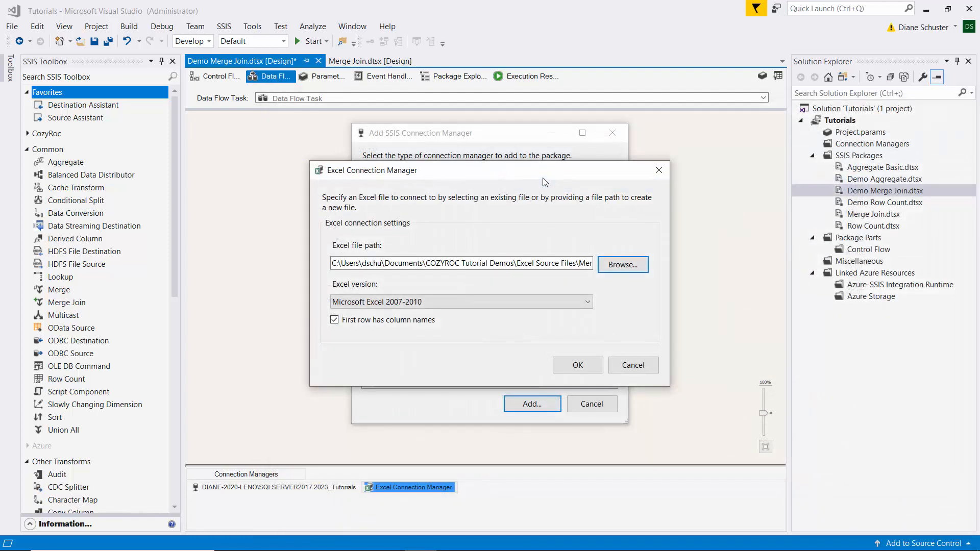
left_click(581, 367)
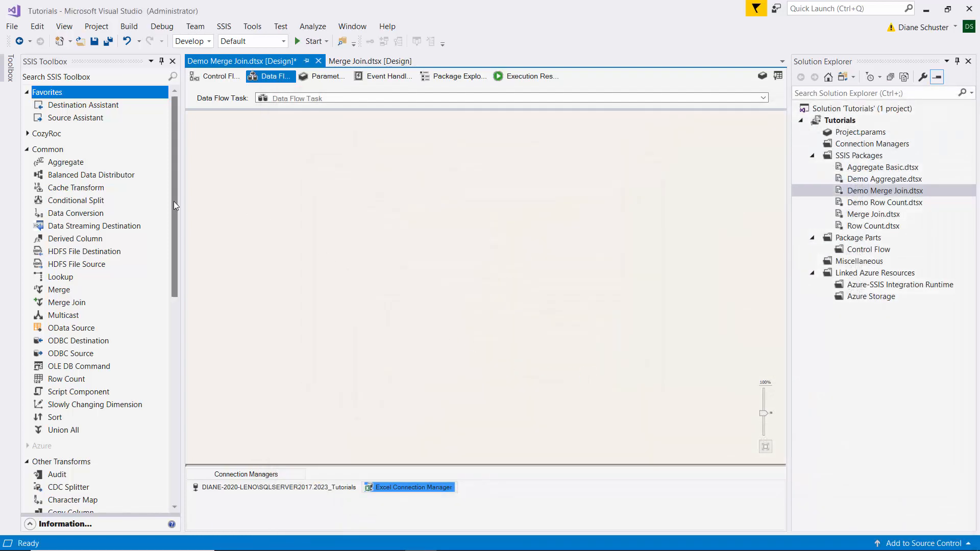
- Add an OLE DB Source to the data flow and name it "Read input from Table"
left_click_drag(173, 201, 175, 417)
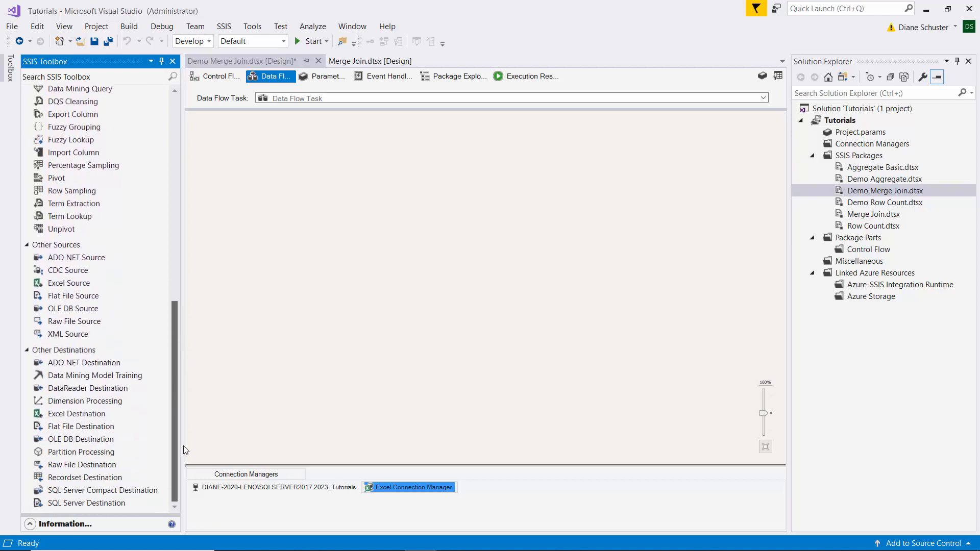
left_click_drag(59, 310, 254, 168)
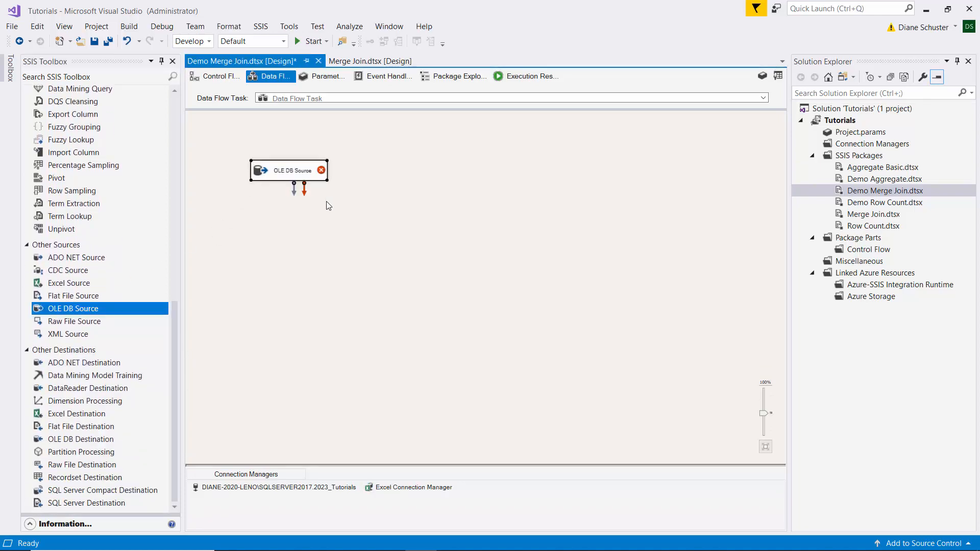
left_click(293, 173)
type("Read")
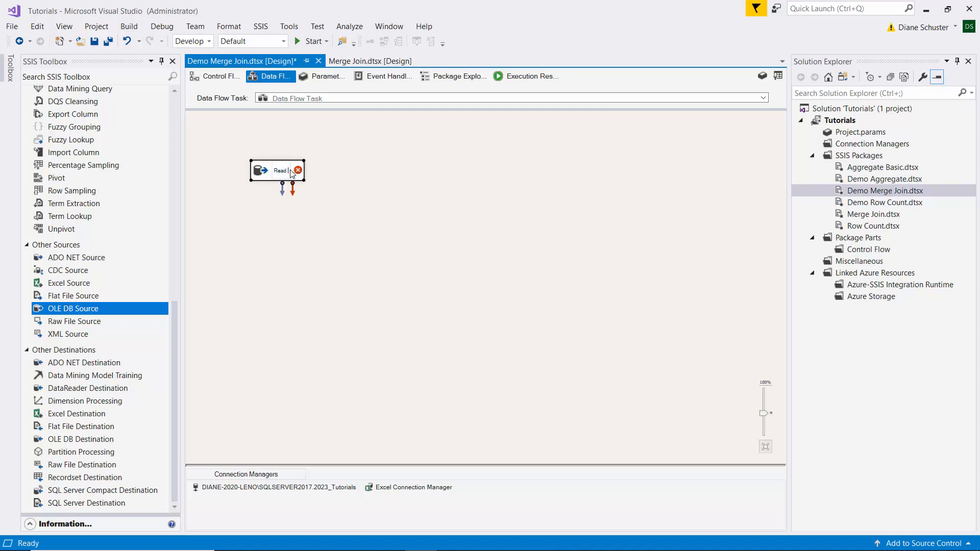
type(" input from")
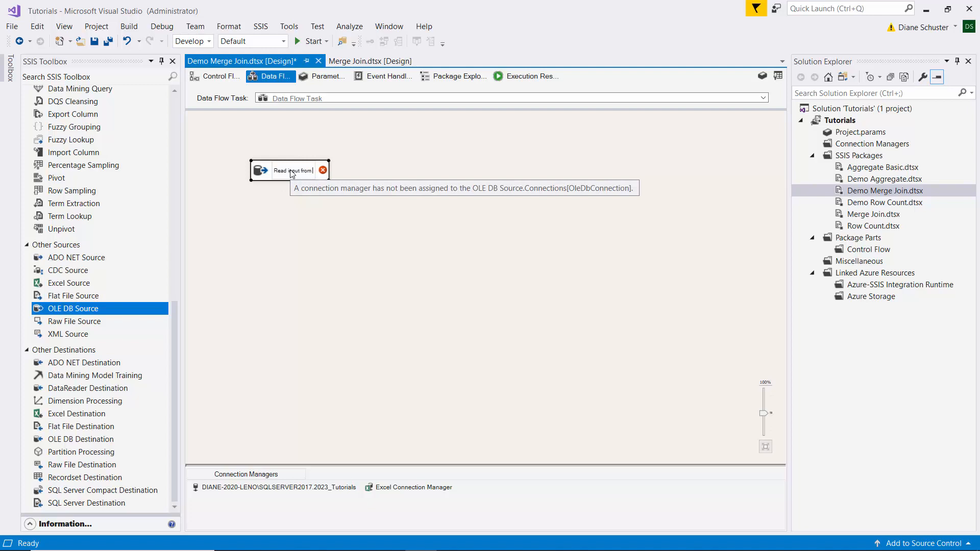
type(" Table")
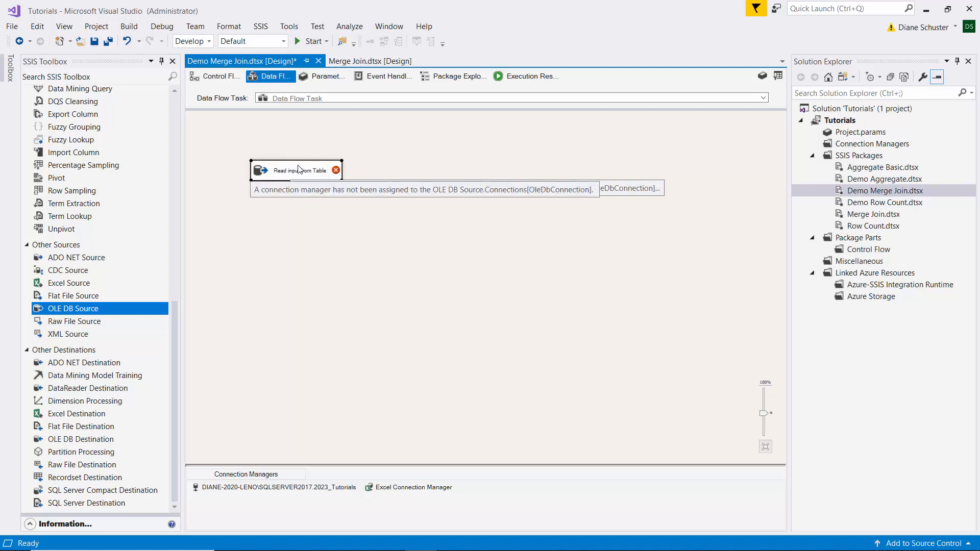
- Configure the Read input from Table source to use the [dbo].[Student Data] table, and preview its rows
double_click(298, 169)
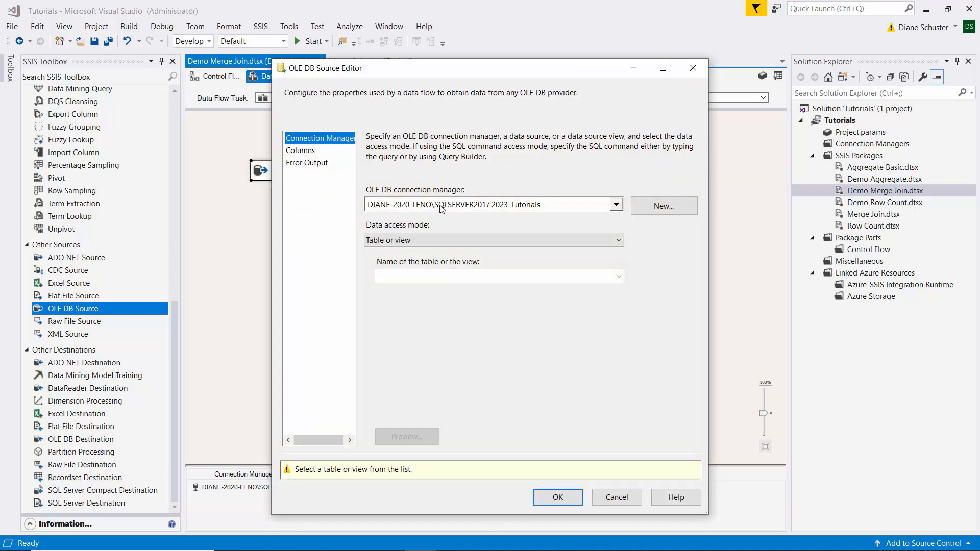
left_click(619, 278)
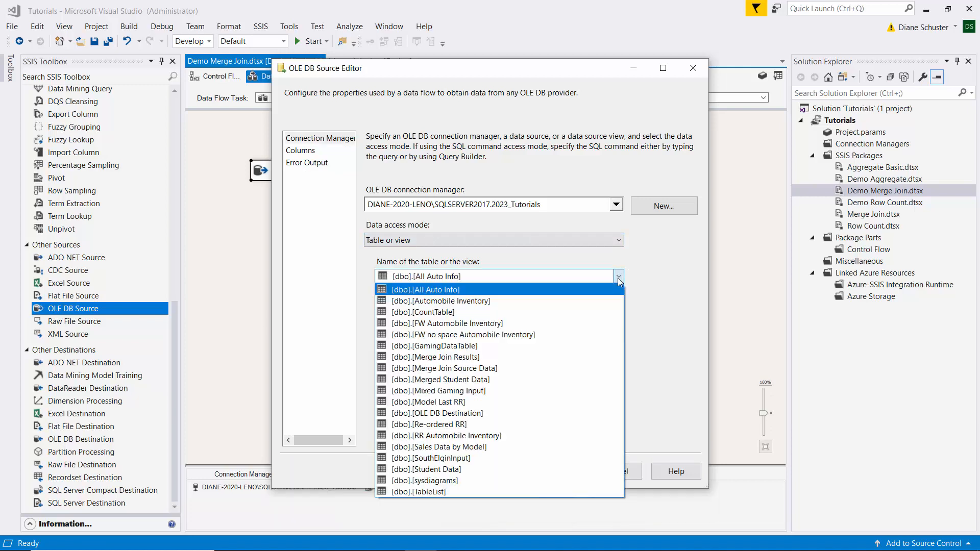
left_click(448, 469)
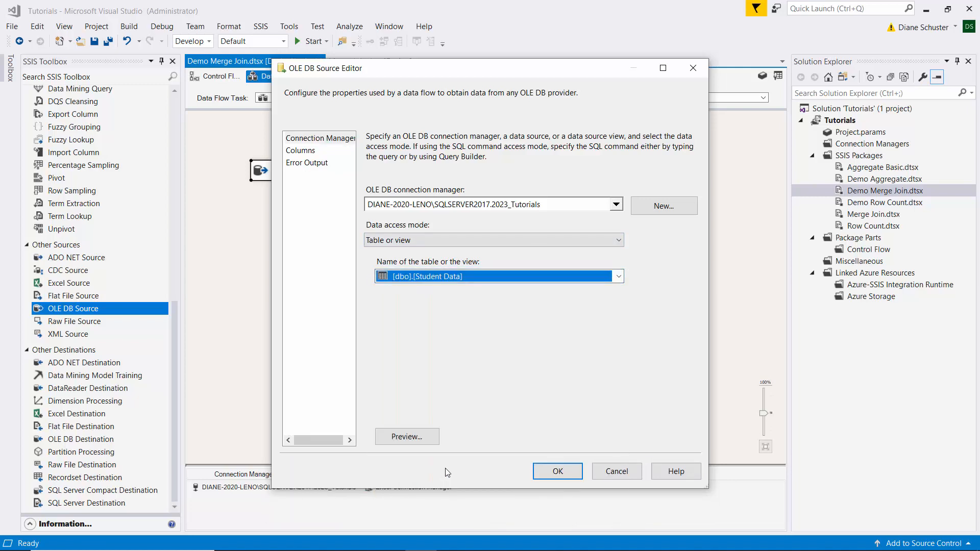
left_click(420, 436)
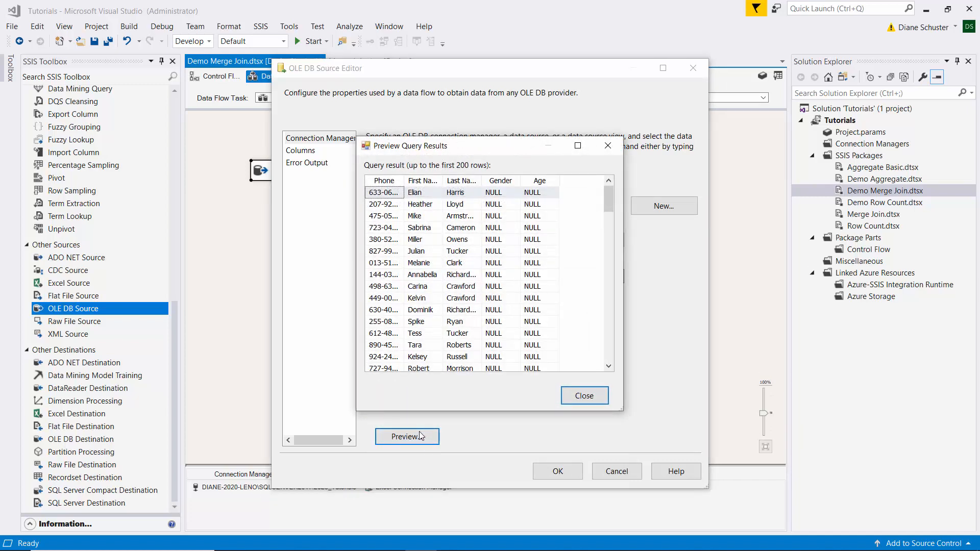
left_click(594, 399)
left_click(559, 472)
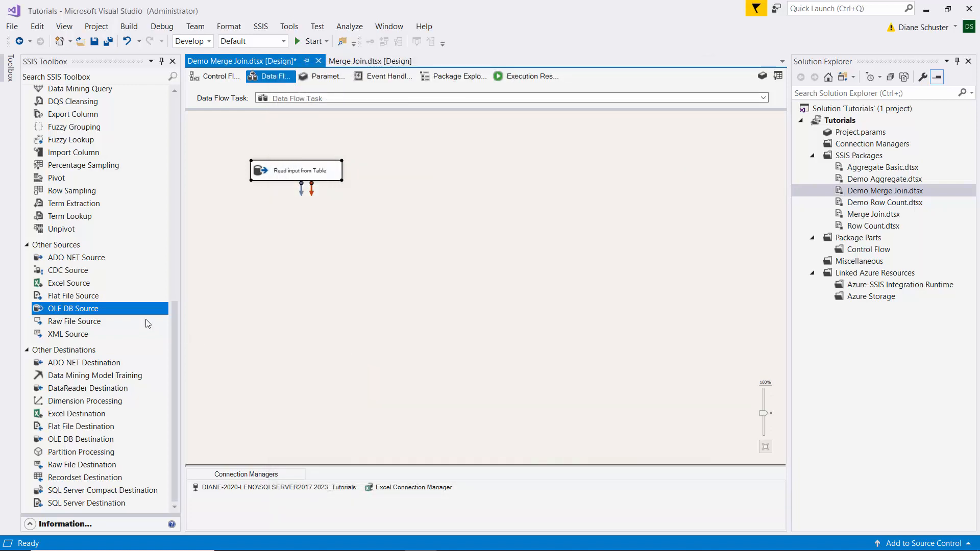
- Add an Excel Source beside the table source and name it "Read input from Excel"
left_click_drag(66, 283, 387, 161)
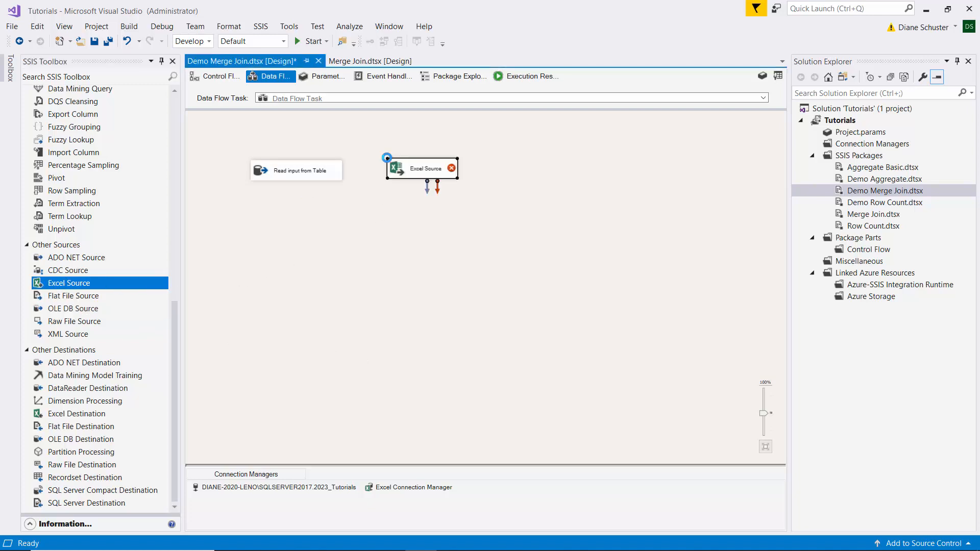
left_click(427, 171)
type("Read inp")
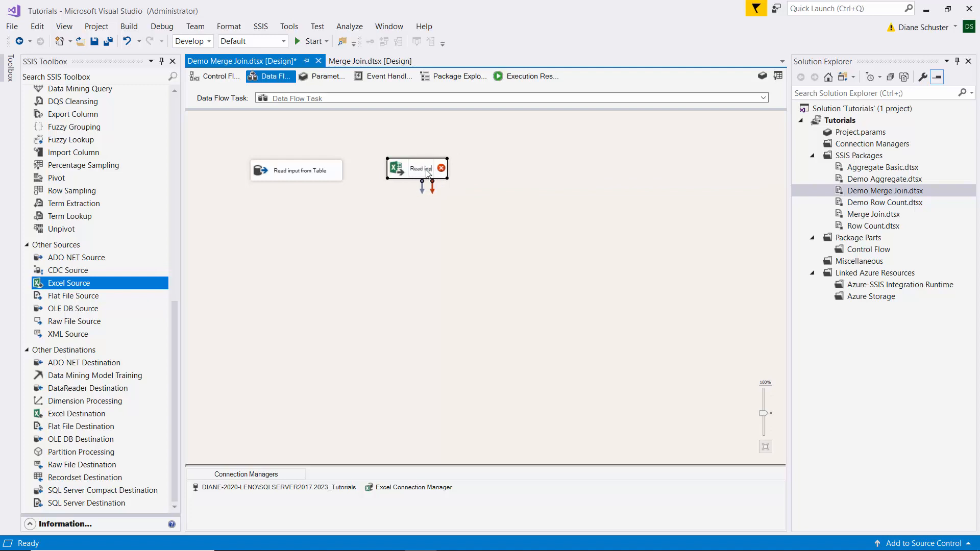
type("ut from Excel")
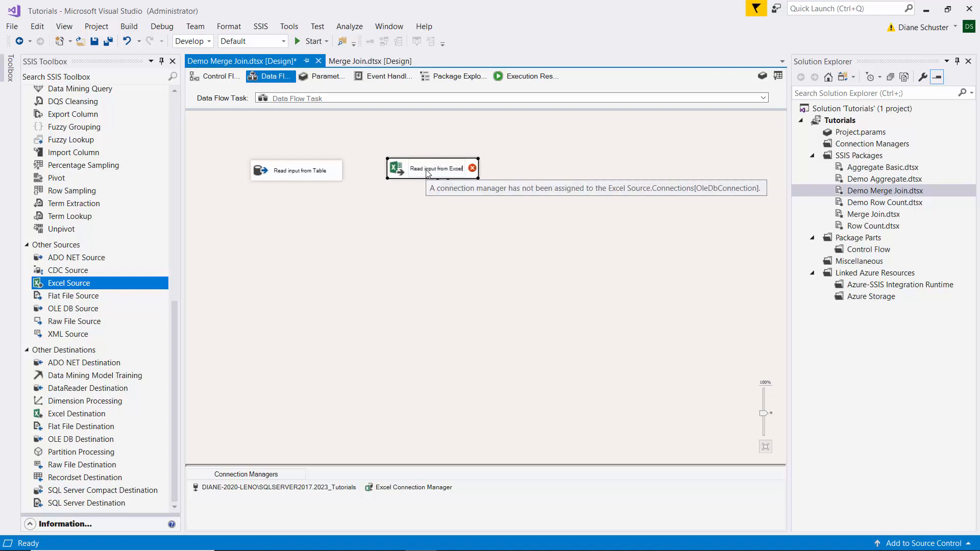
key("Return")
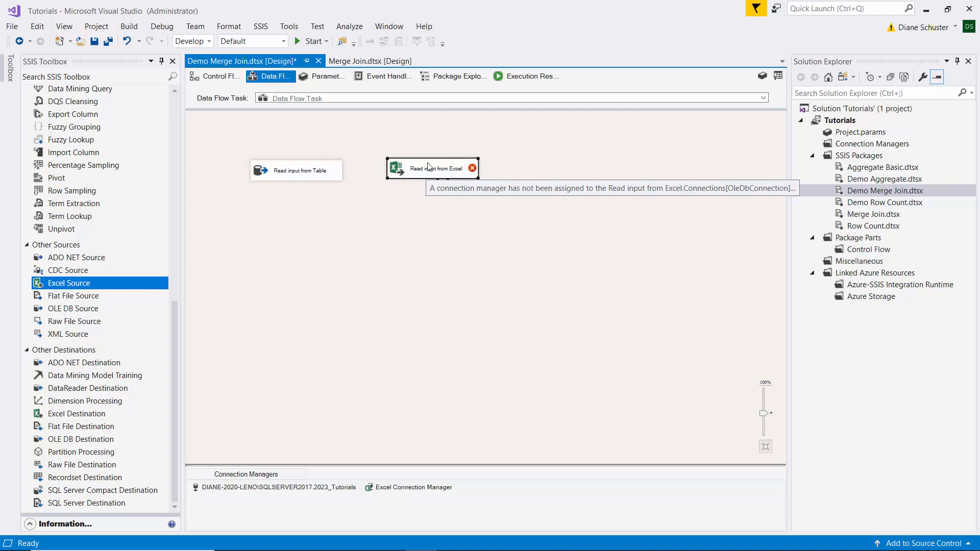
- Configure the Read input from Excel source to use the Students$ sheet, and preview its rows
double_click(427, 168)
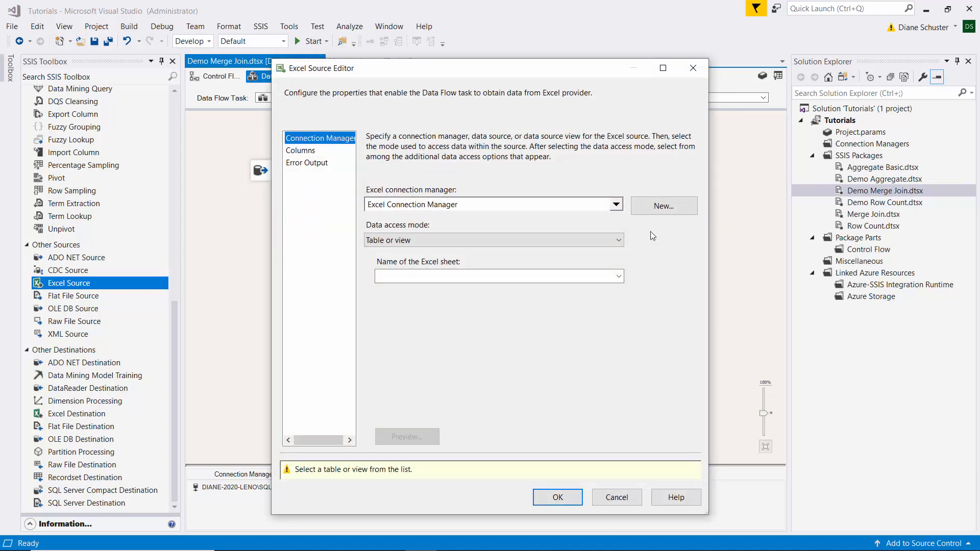
left_click(620, 277)
left_click(509, 281)
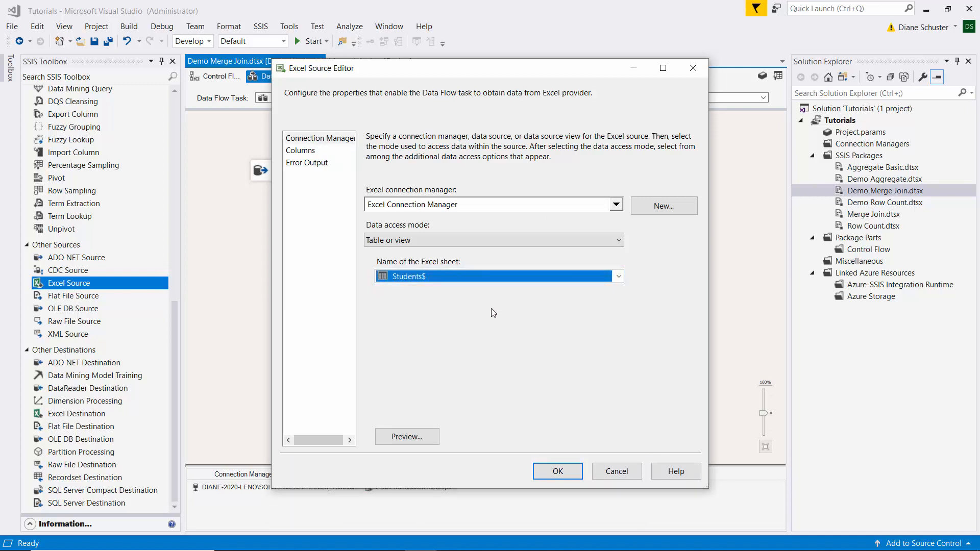
left_click(431, 439)
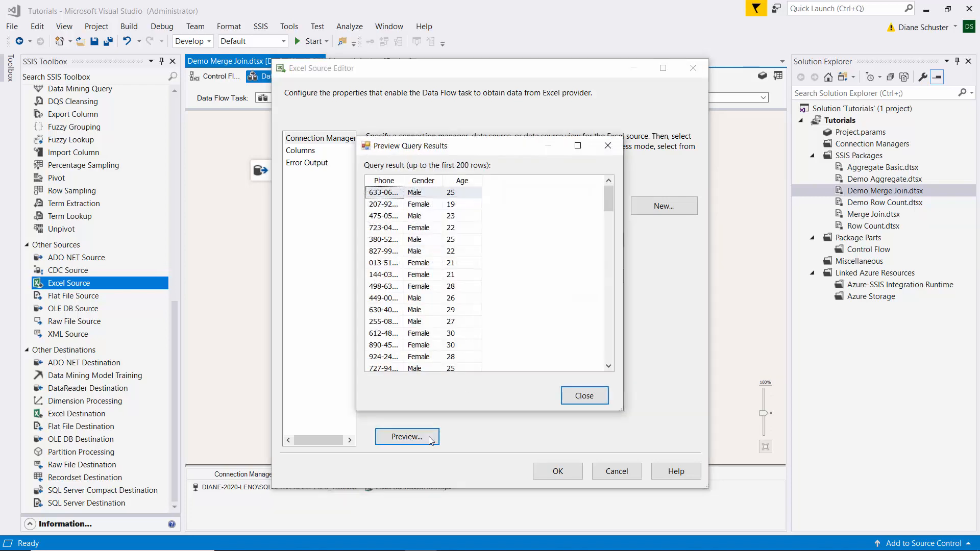
left_click(591, 397)
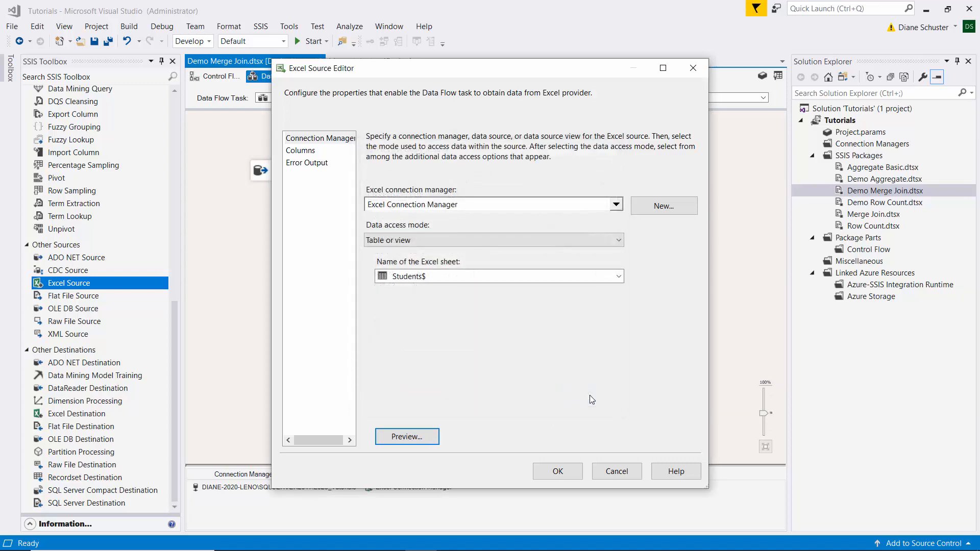
left_click(558, 471)
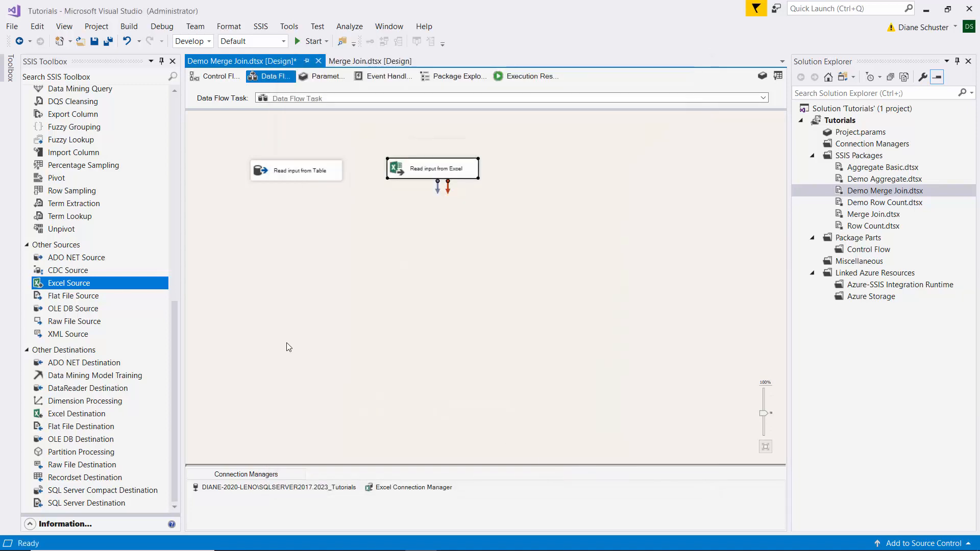
- Add a Sort transformation below Read input from Table and connect the table source to it
left_click_drag(172, 344, 170, 124)
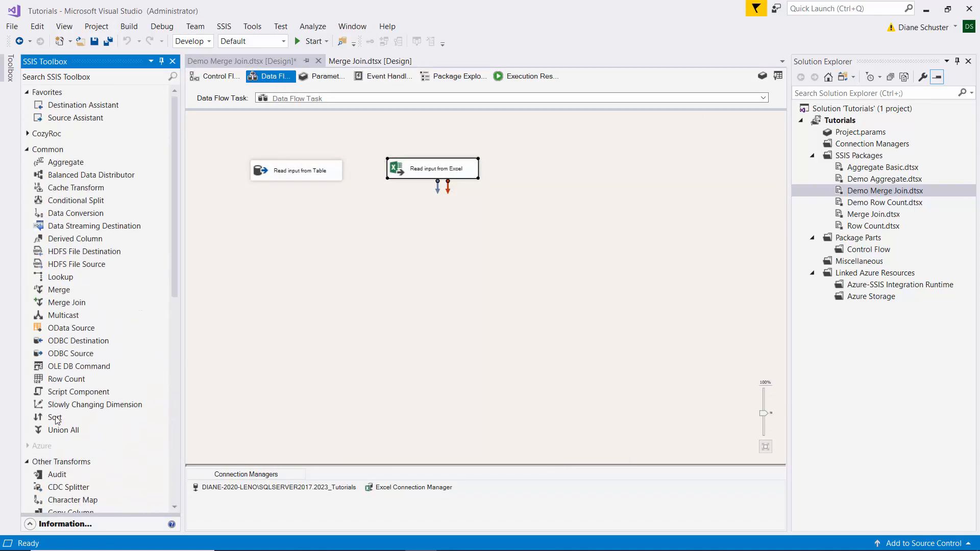
left_click_drag(55, 419, 258, 207)
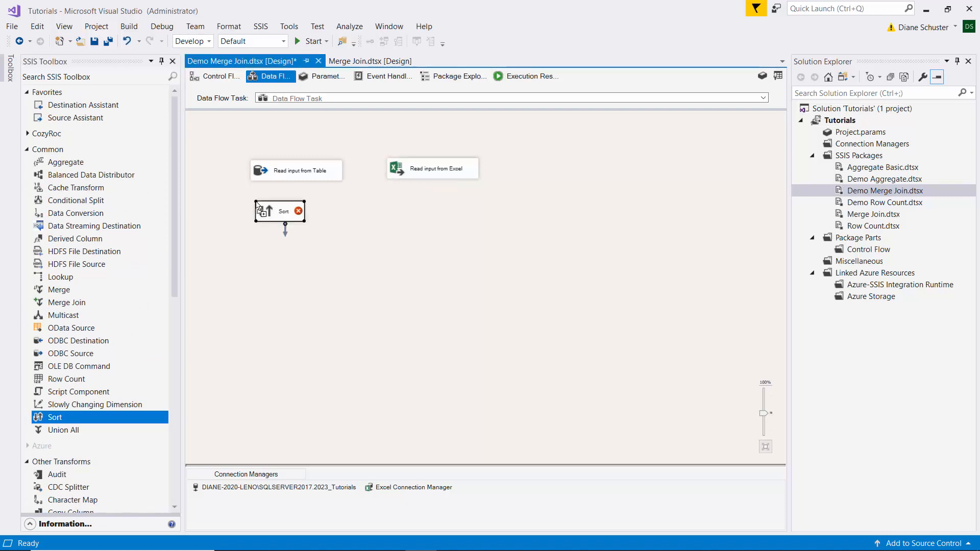
left_click(293, 173)
left_click_drag(302, 190, 292, 210)
- Configure the Sort under the table source to sort by Phone in ascending order
left_click(289, 212)
double_click(289, 212)
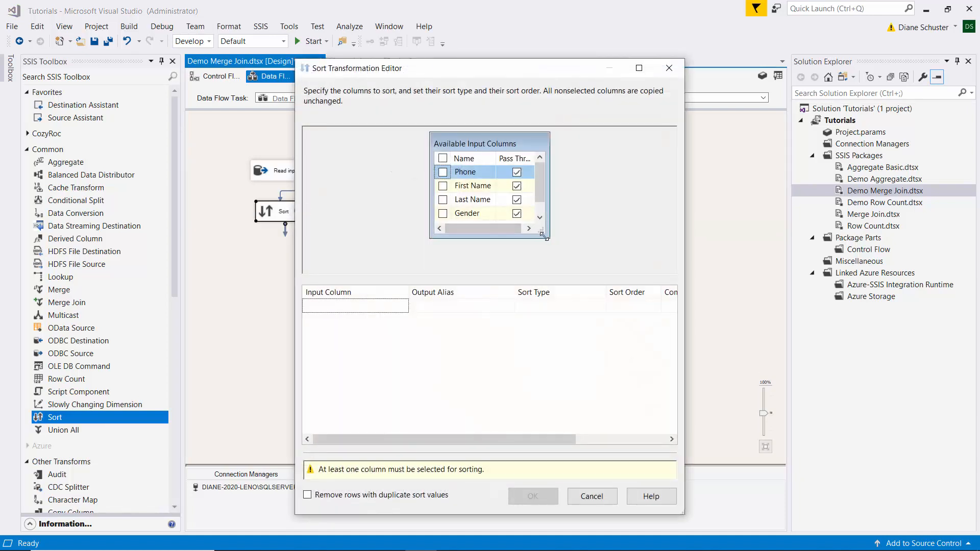
left_click_drag(541, 231, 563, 245)
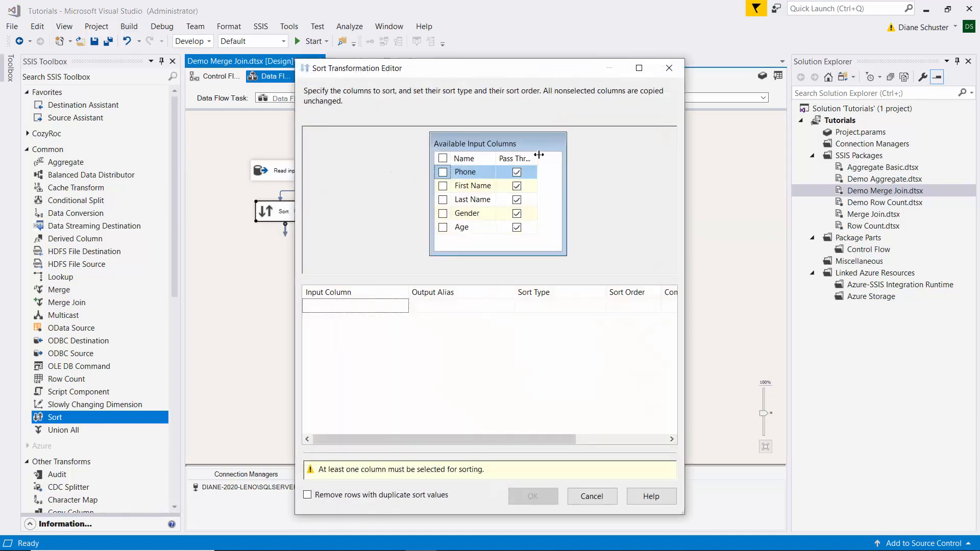
left_click_drag(537, 156, 556, 154)
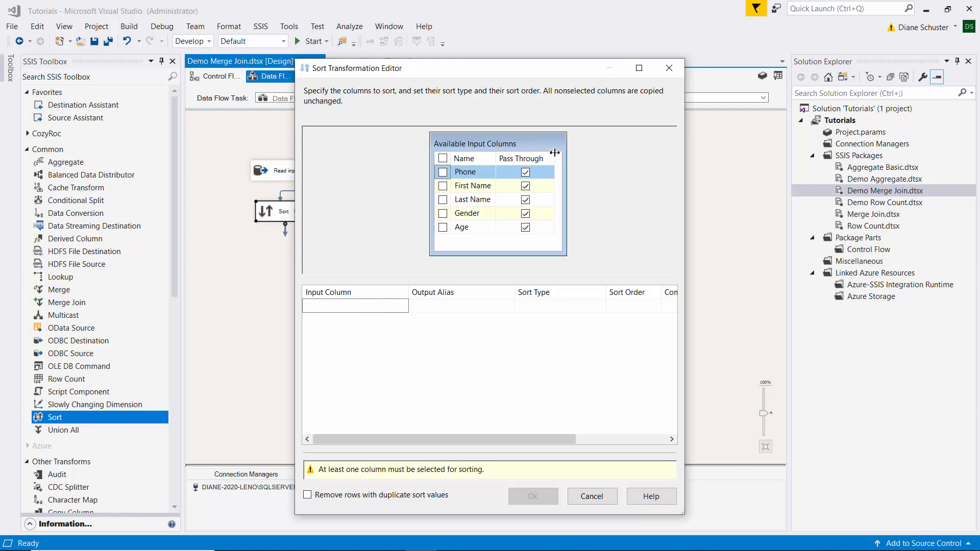
left_click(443, 172)
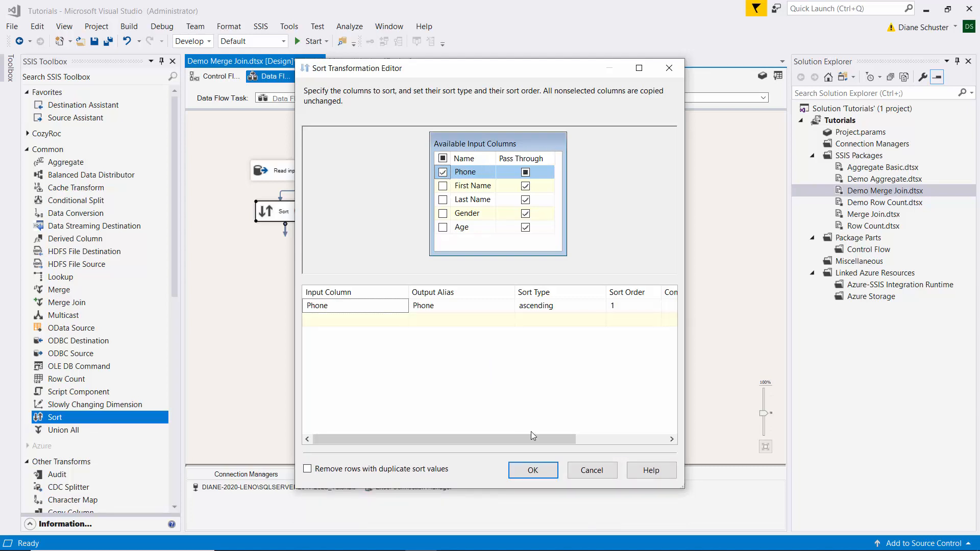
left_click(535, 470)
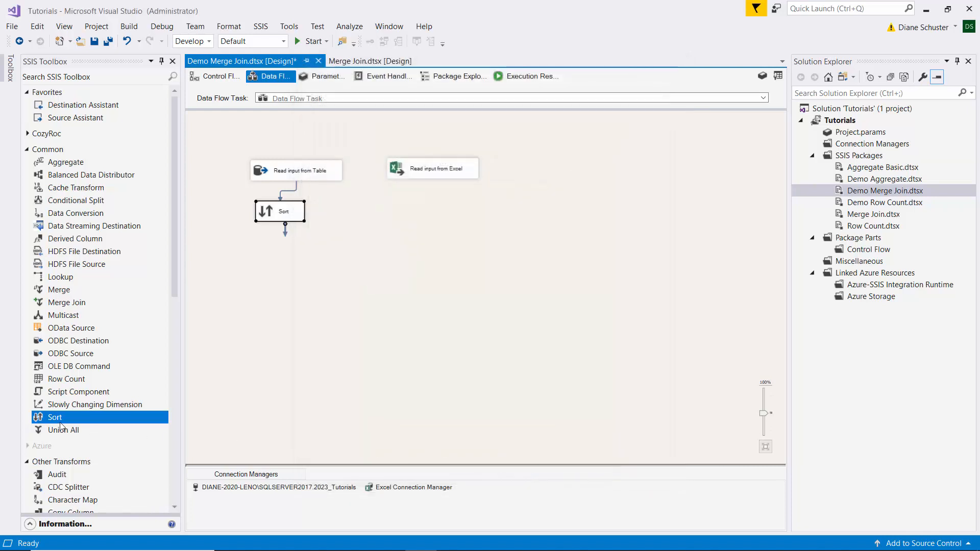
- Add a second Sort transformation below Read input from Excel and connect the Excel source to it
left_click_drag(54, 417, 431, 209)
left_click(433, 168)
left_click(426, 205)
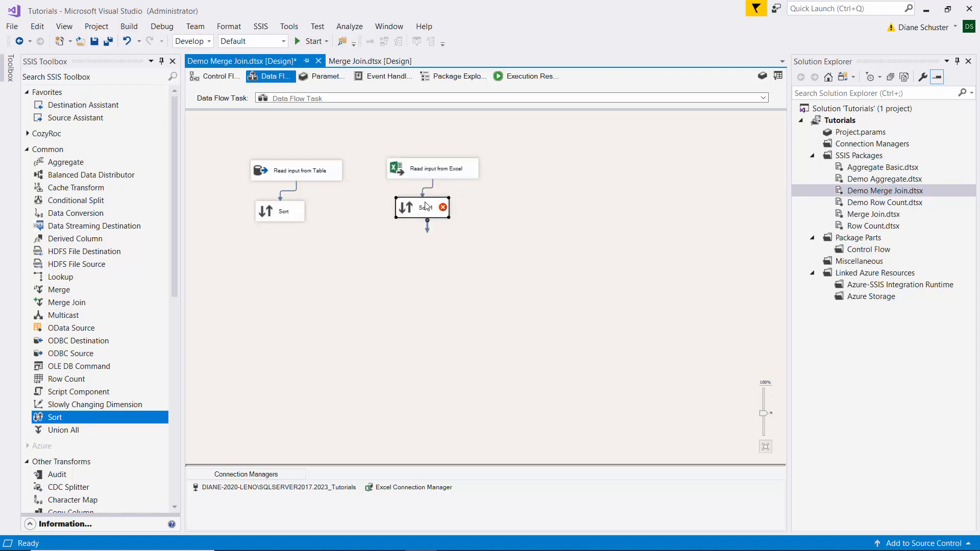
- Configure the Sort under the Excel source to sort by Phone in ascending order
double_click(426, 206)
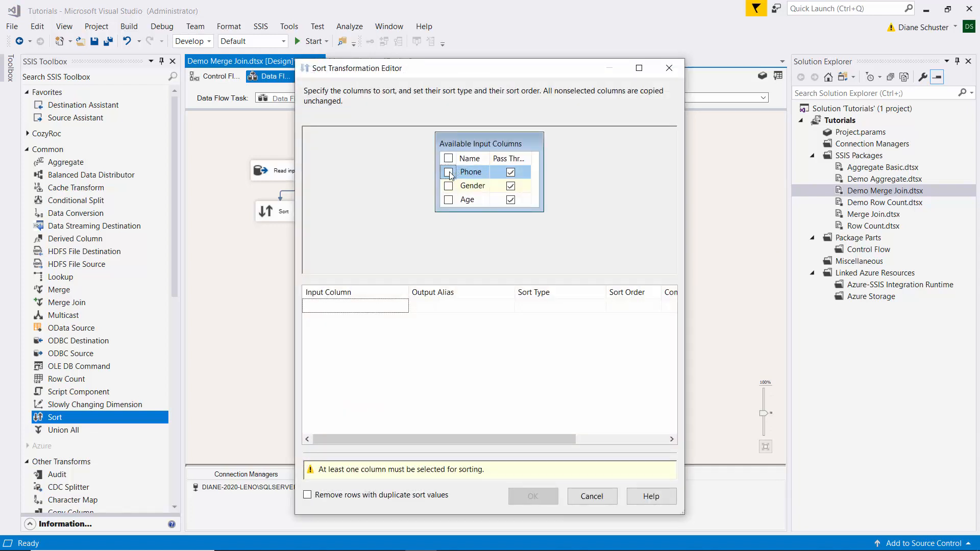
left_click(449, 173)
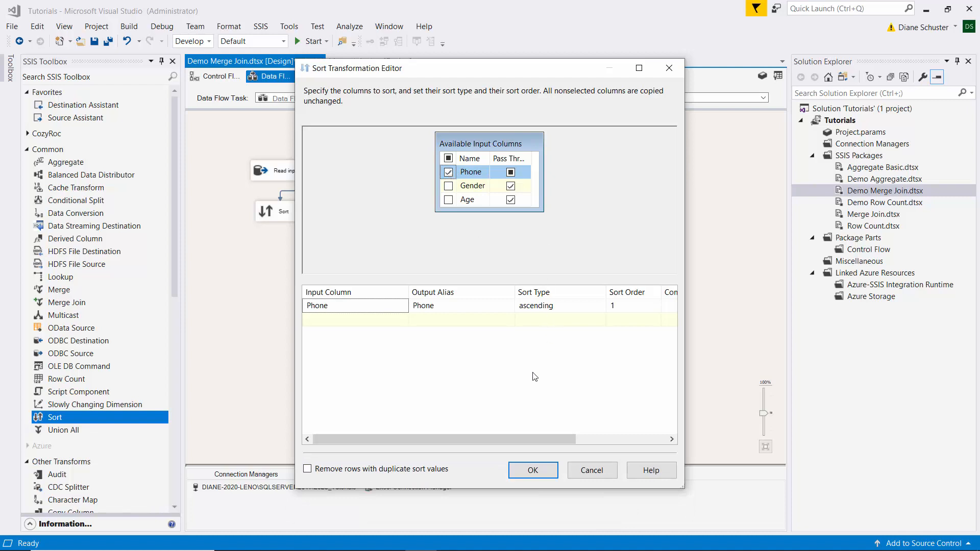
left_click(548, 474)
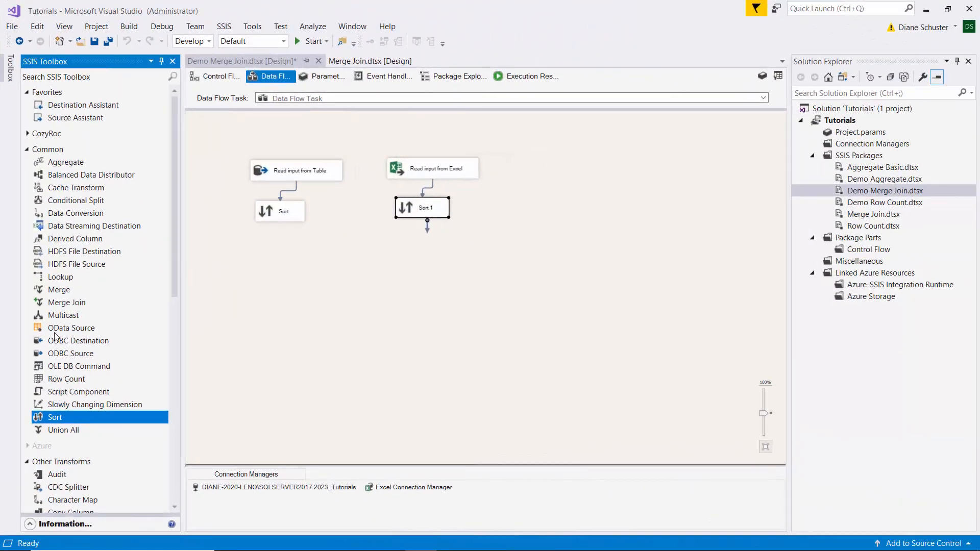
- Add a Merge Join transformation, connecting Sort to its Merge Join Left Input and Sort 1 to its remaining input
left_click_drag(61, 303, 306, 248)
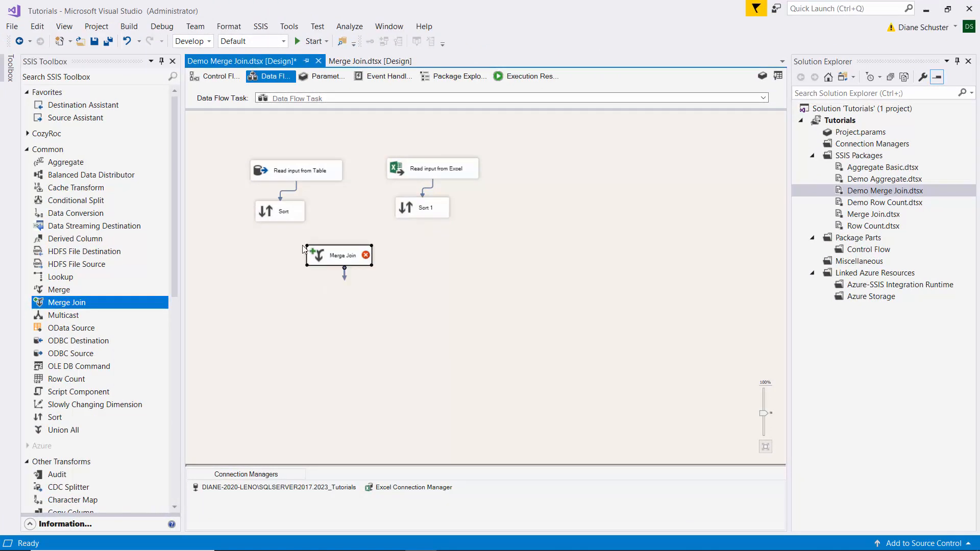
left_click(279, 216)
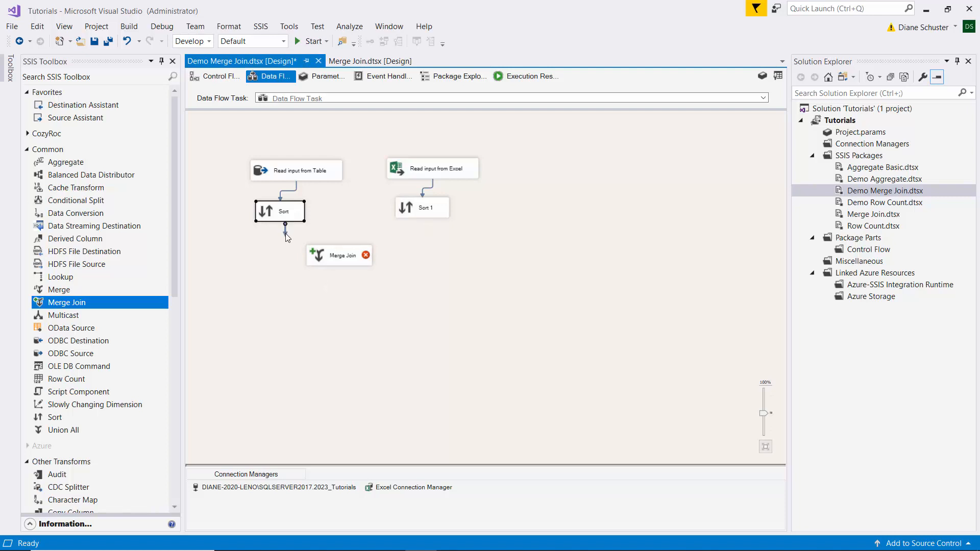
left_click_drag(321, 249, 322, 251)
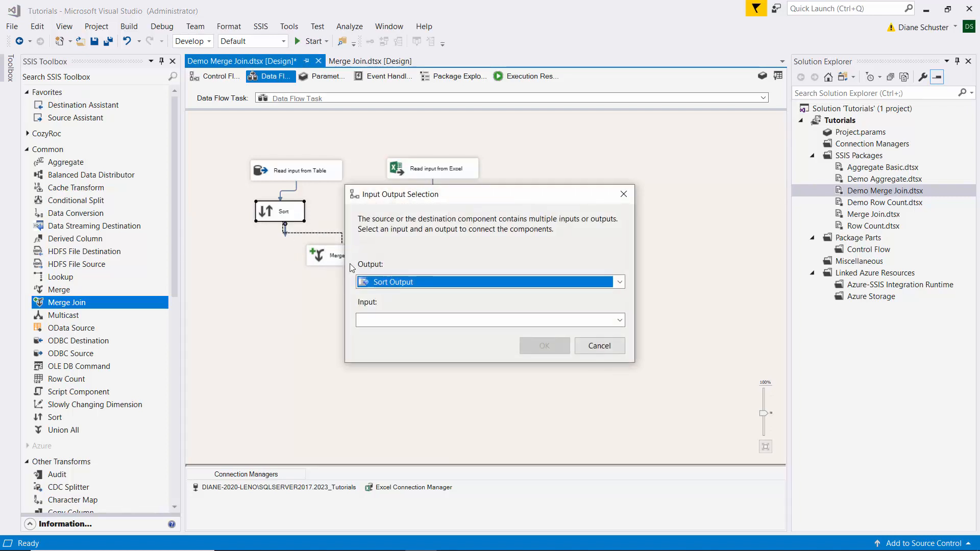
left_click(620, 320)
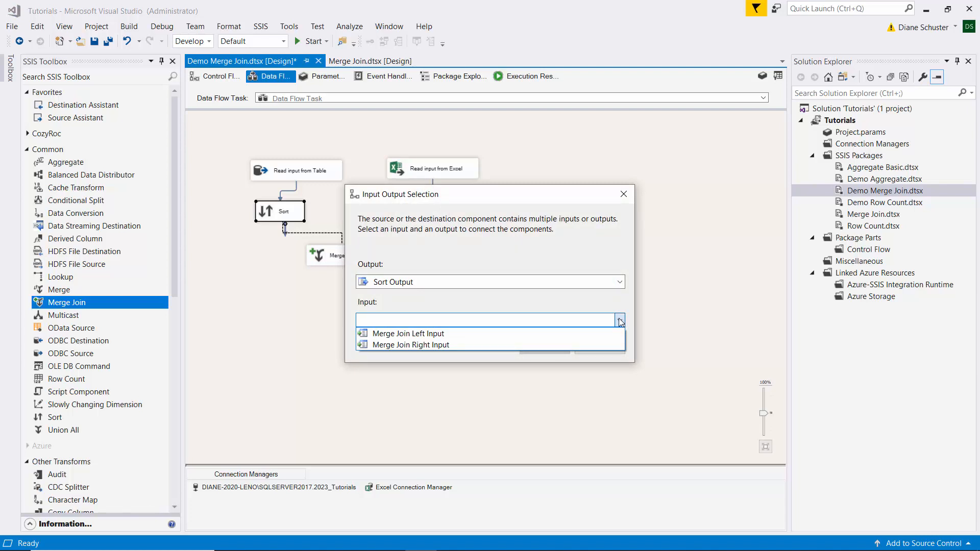
left_click(389, 335)
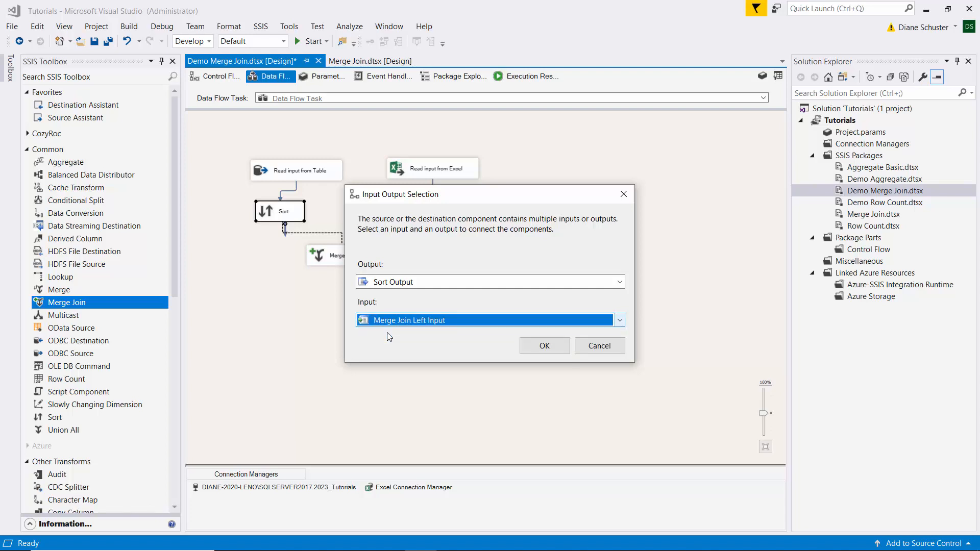
left_click(547, 347)
left_click(426, 207)
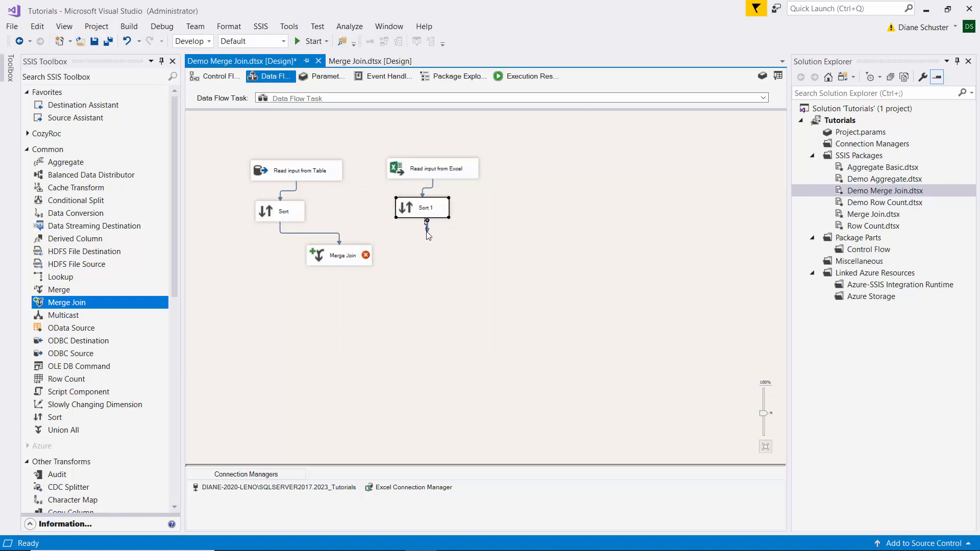
left_click_drag(428, 235, 363, 258)
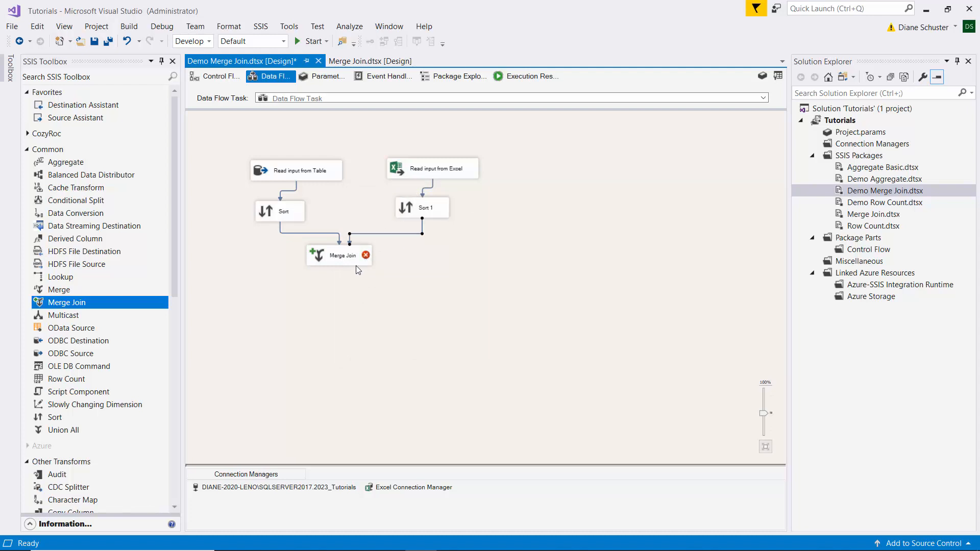
- Set the join type of the Merge Join transformation to Full outer join
double_click(356, 255)
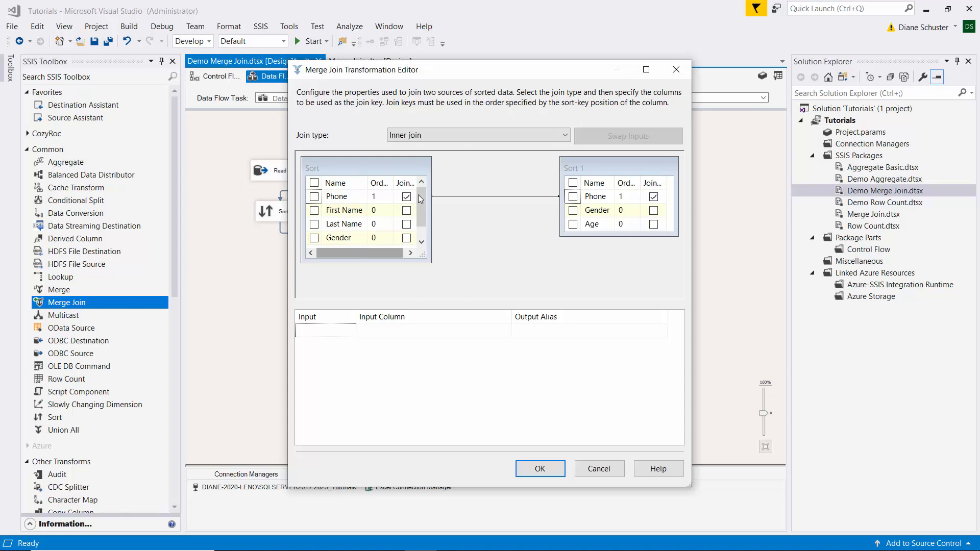
left_click(565, 136)
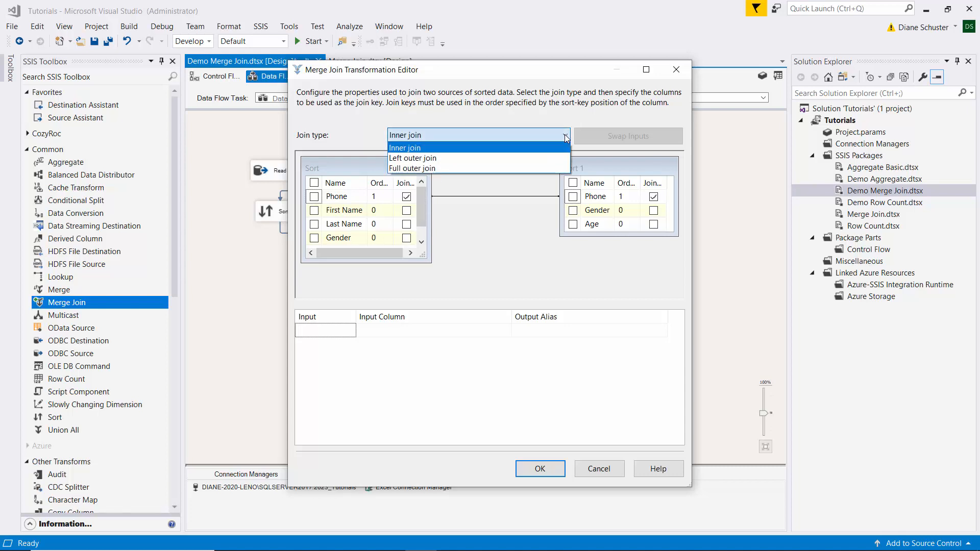
left_click(434, 169)
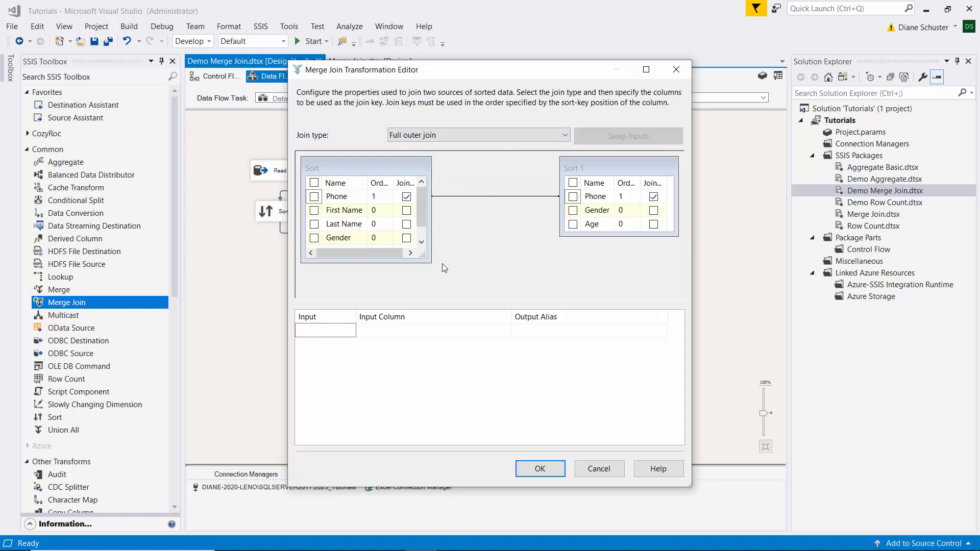
- Select Phone, First Name and Last Name from Sort and all columns from Sort 1 as the join's output columns
left_click_drag(432, 262, 451, 281)
left_click_drag(558, 237, 532, 276)
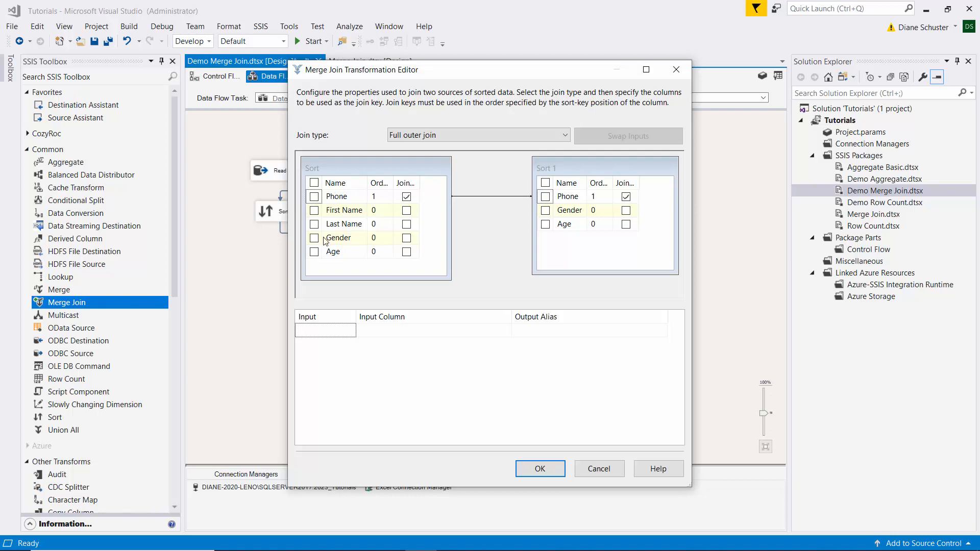
left_click(314, 197)
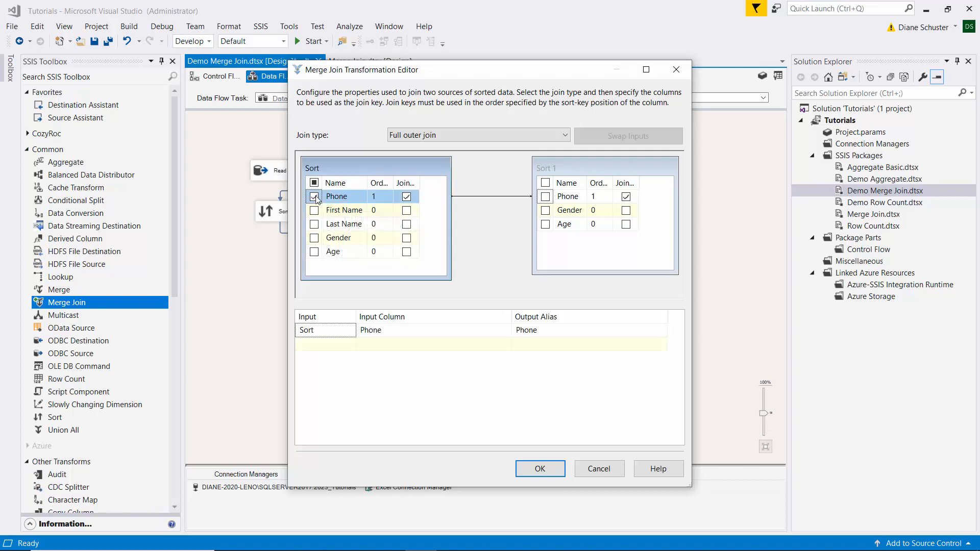
left_click(314, 211)
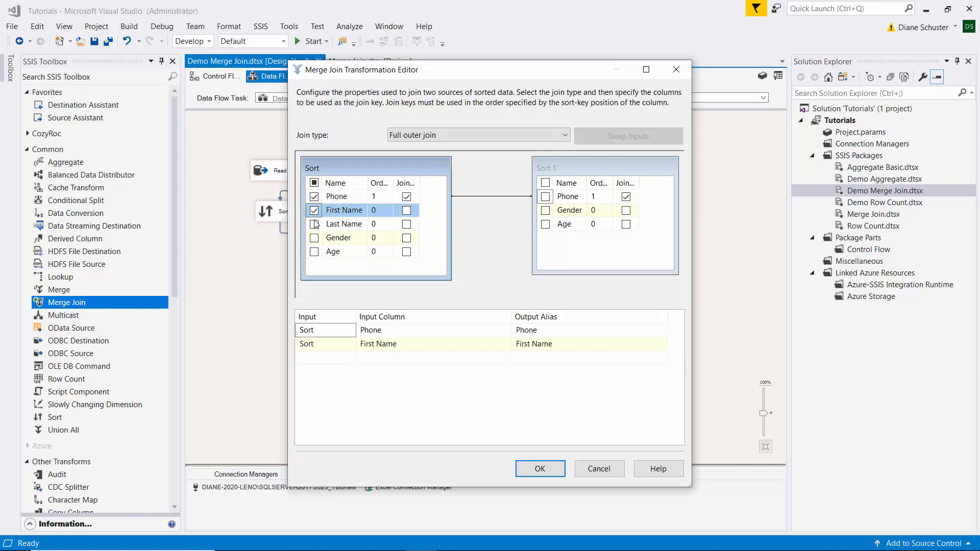
left_click(314, 225)
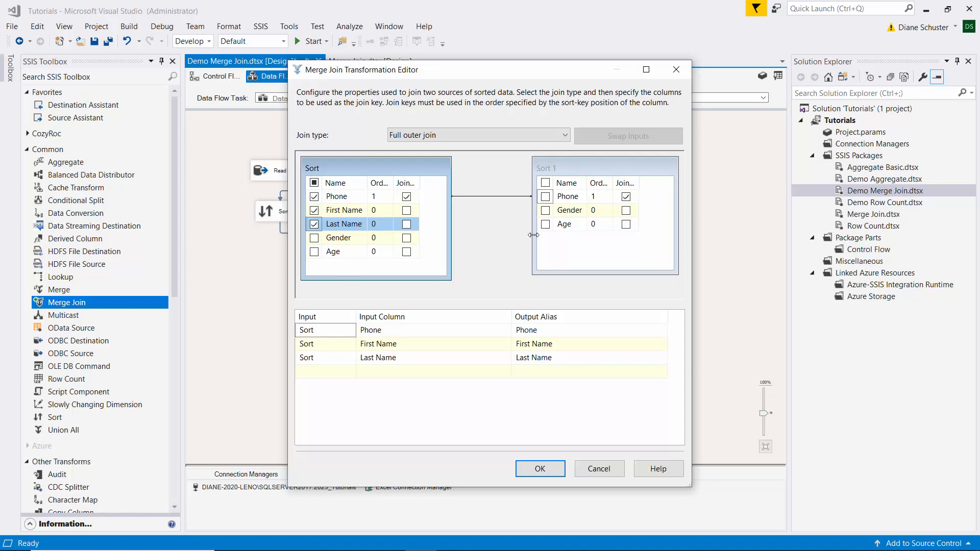
left_click(545, 183)
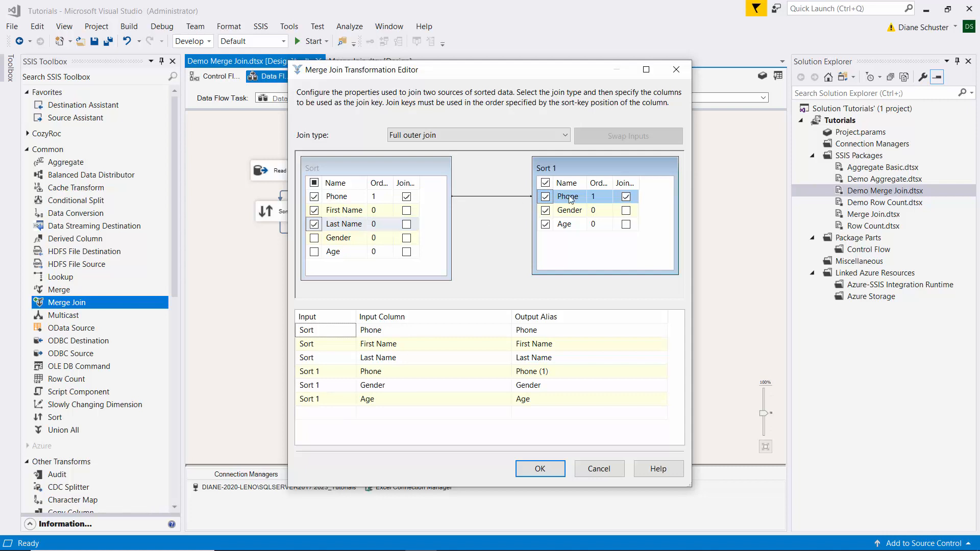
- Set the output aliases of the Sort columns to Phone_l, First Name_l and Last Name_l
mouse_move(571, 197)
left_click(548, 332)
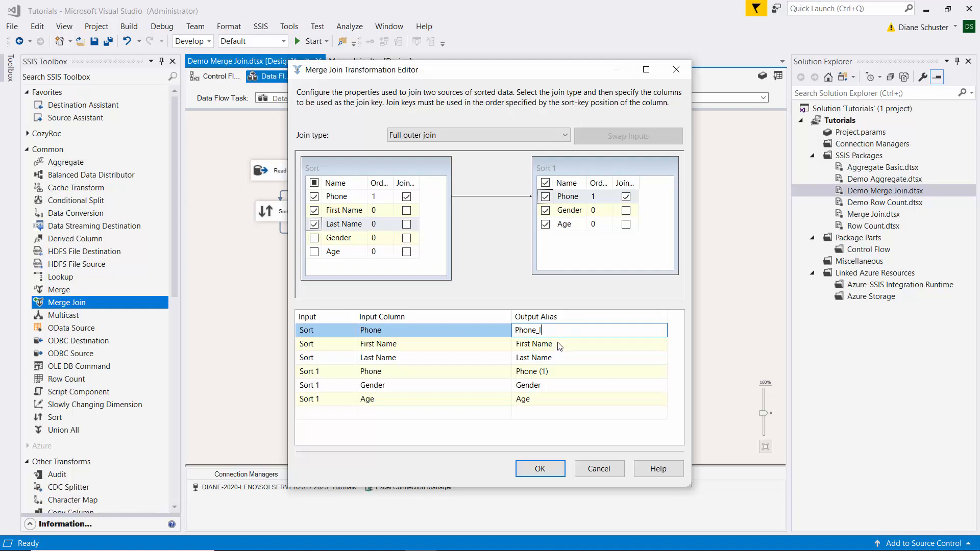
left_click(561, 343)
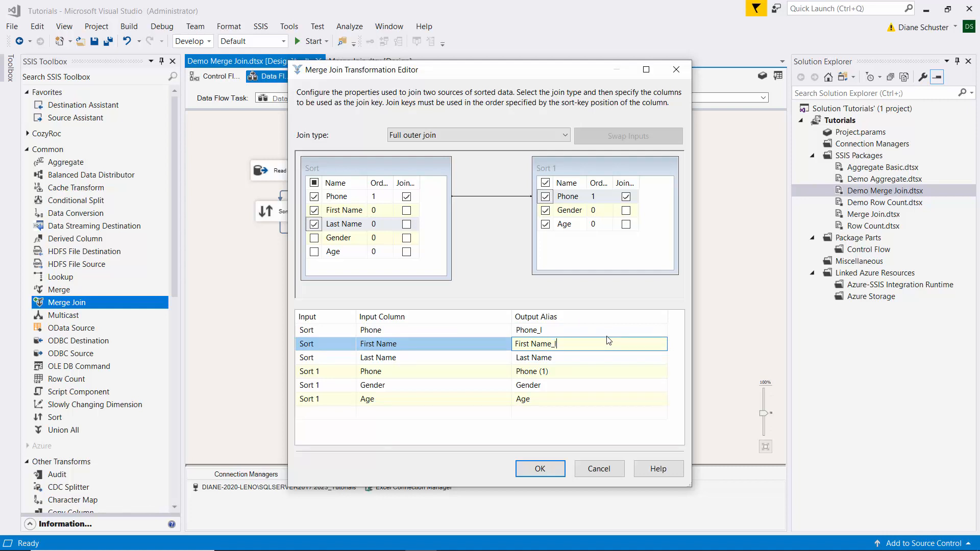
left_click(582, 357)
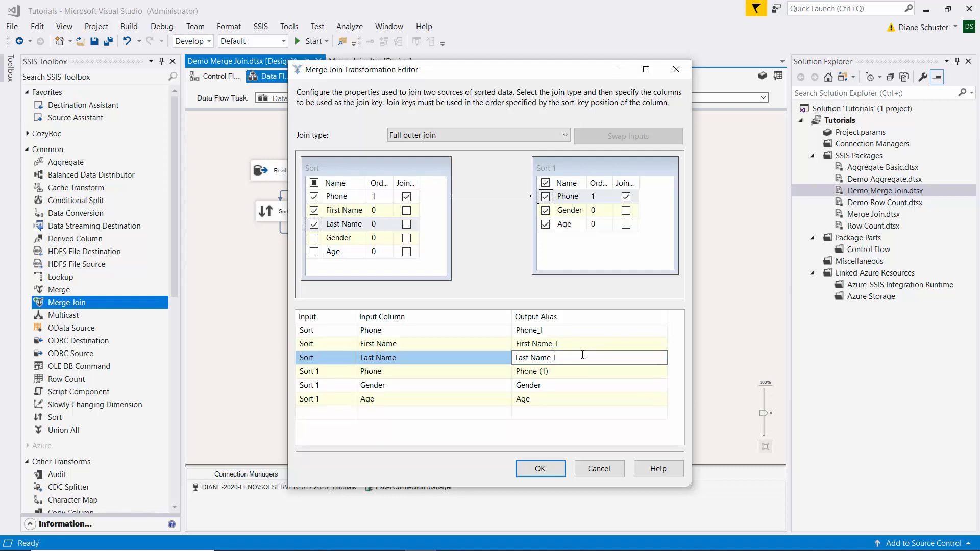
- Set the output aliases of the Sort 1 columns to Phone_r, Gender_r and Age_r, and accept the Merge Join settings
left_click(554, 372)
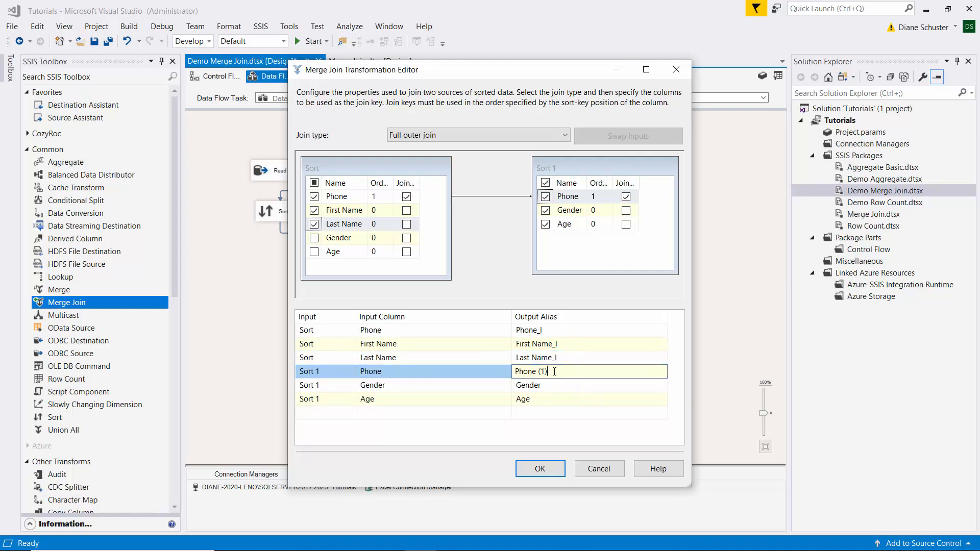
left_click_drag(554, 371, 540, 371)
key("BackSpace")
left_click(550, 385)
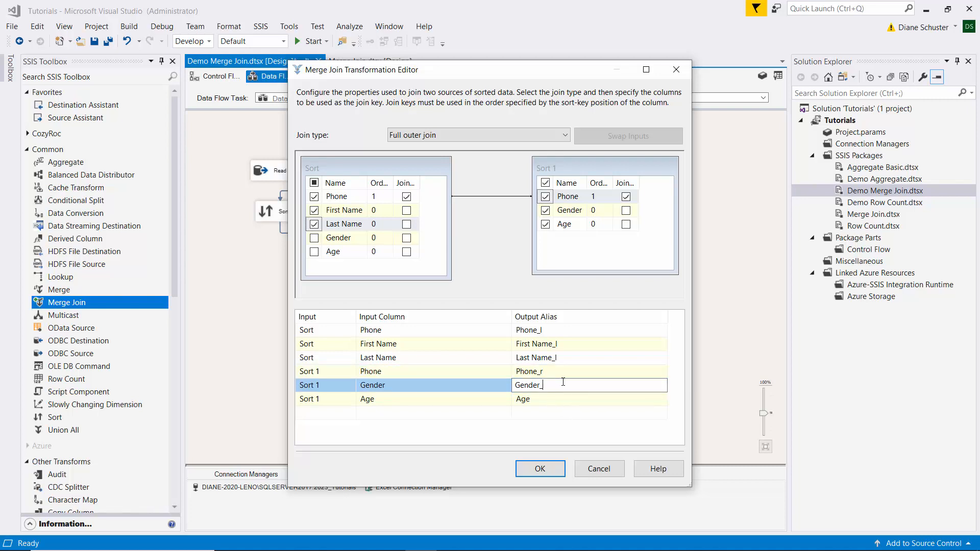
left_click(540, 399)
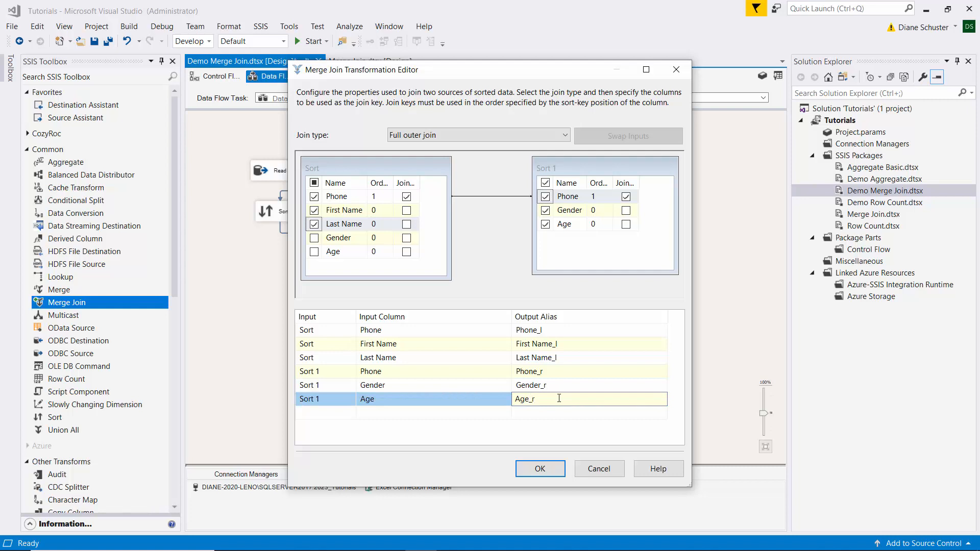
left_click(551, 468)
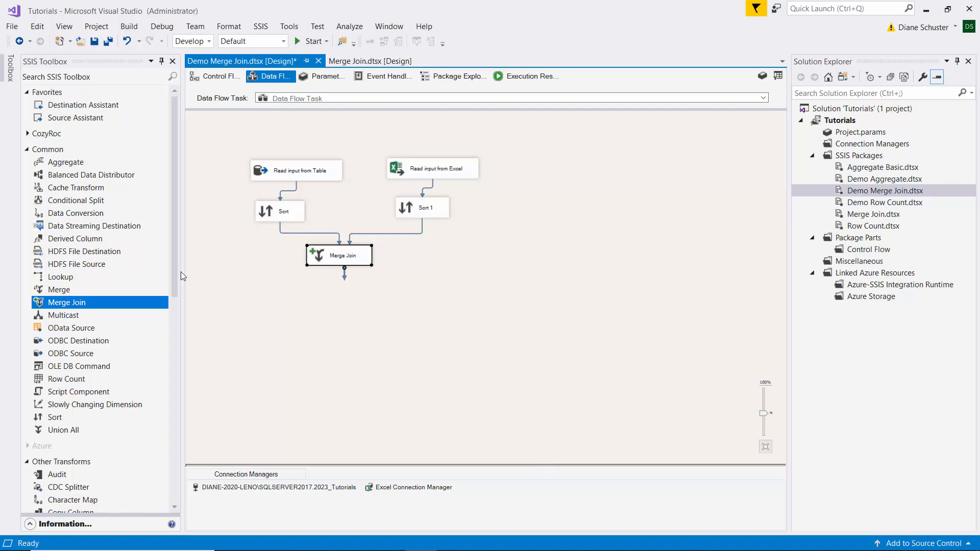
- Add an OLE DB Destination below the Merge Join transformation and name it Write output to Table
left_click_drag(175, 262, 173, 491)
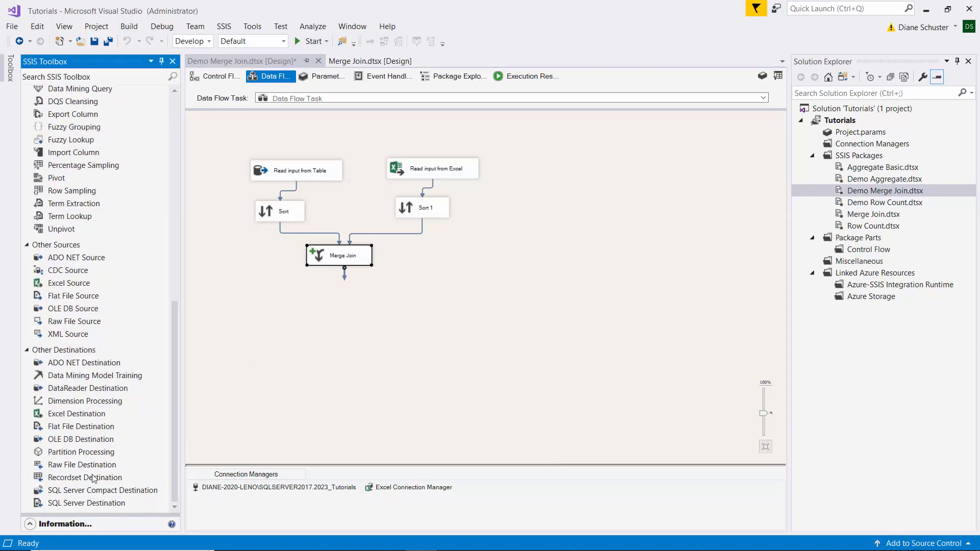
left_click_drag(63, 440, 304, 291)
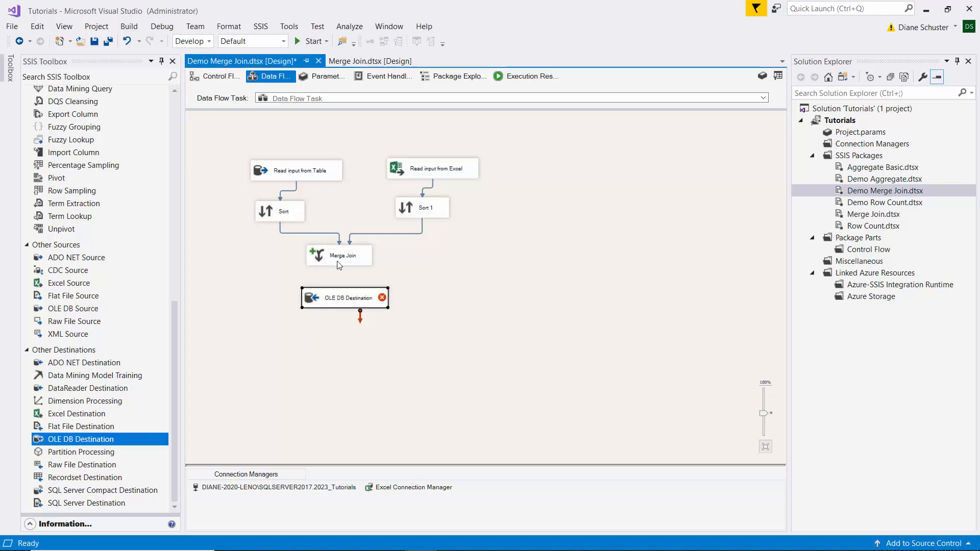
left_click(331, 301)
type("Write output")
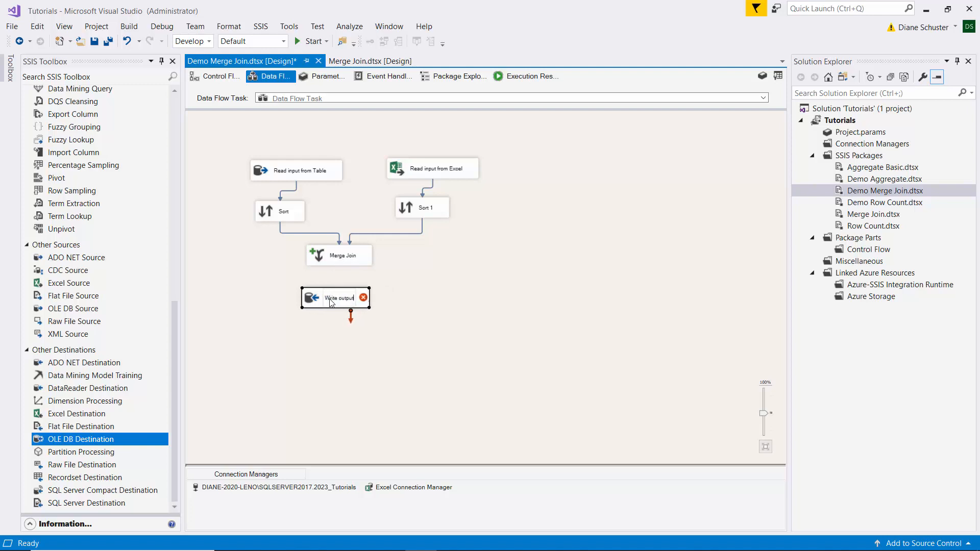
type(" to Table")
key("Return")
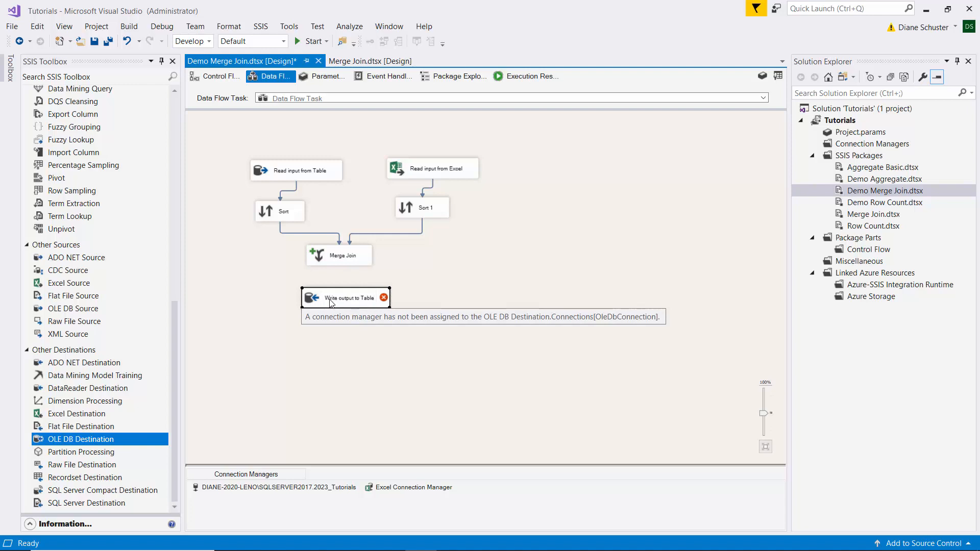
- Connect the Merge Join output to Write output to Table and choose [dbo].[Merged Student Data] as its destination table
left_click(344, 261)
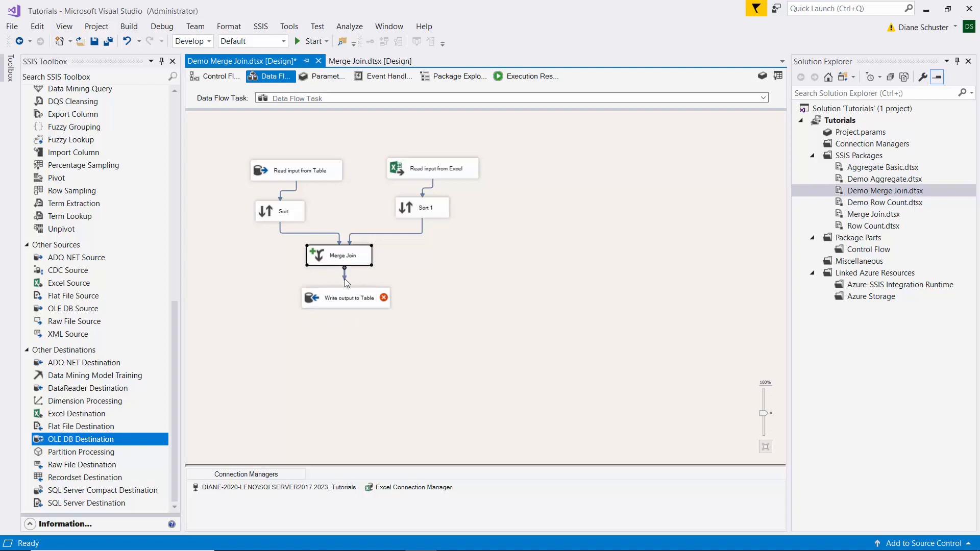
left_click_drag(346, 284, 347, 300)
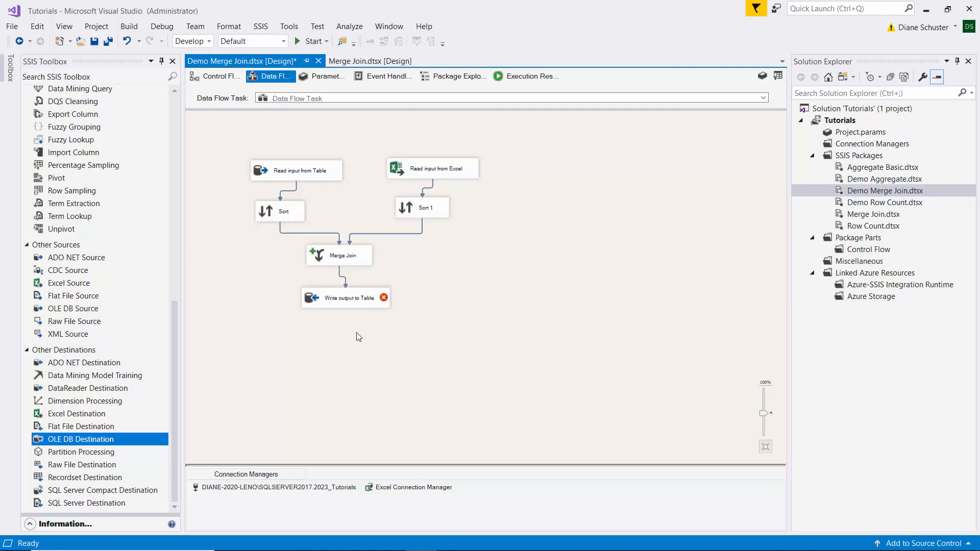
double_click(360, 295)
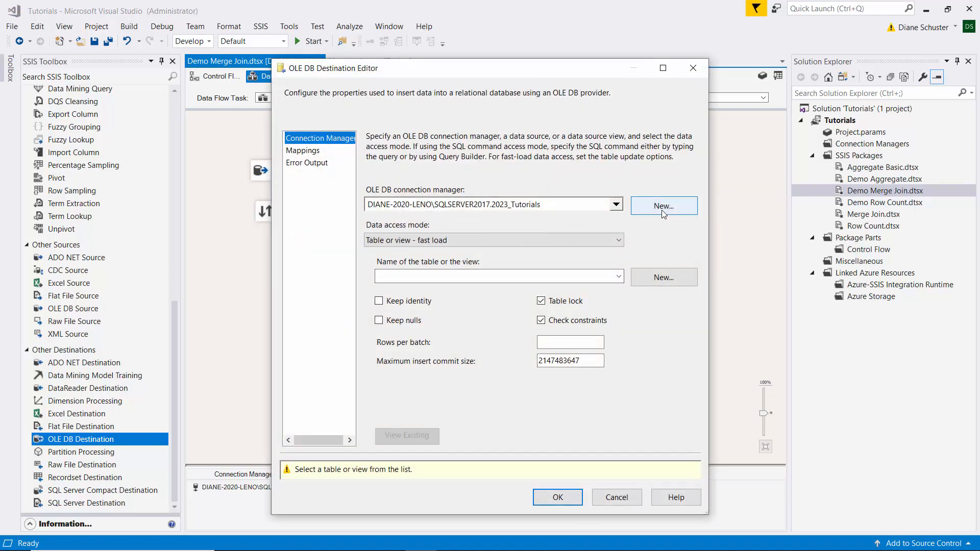
left_click(619, 277)
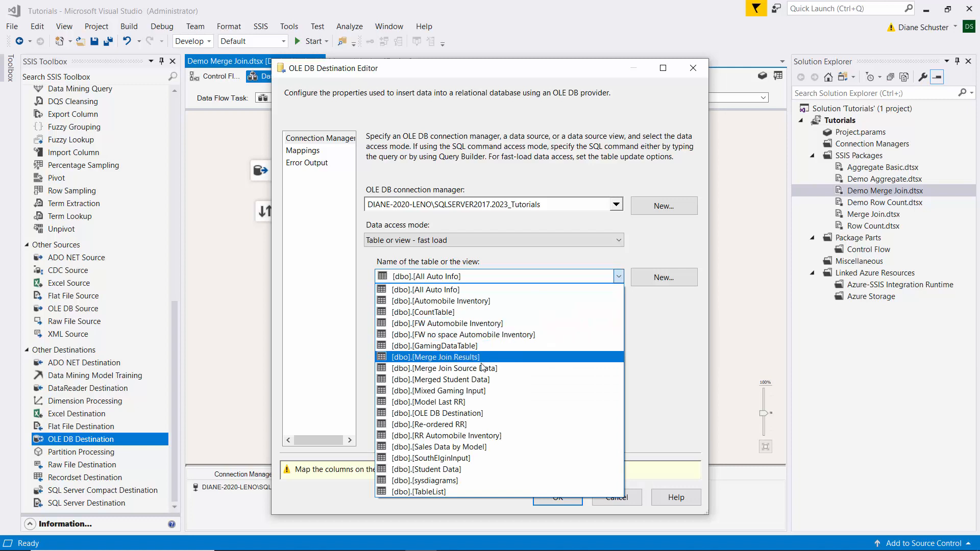
left_click(441, 380)
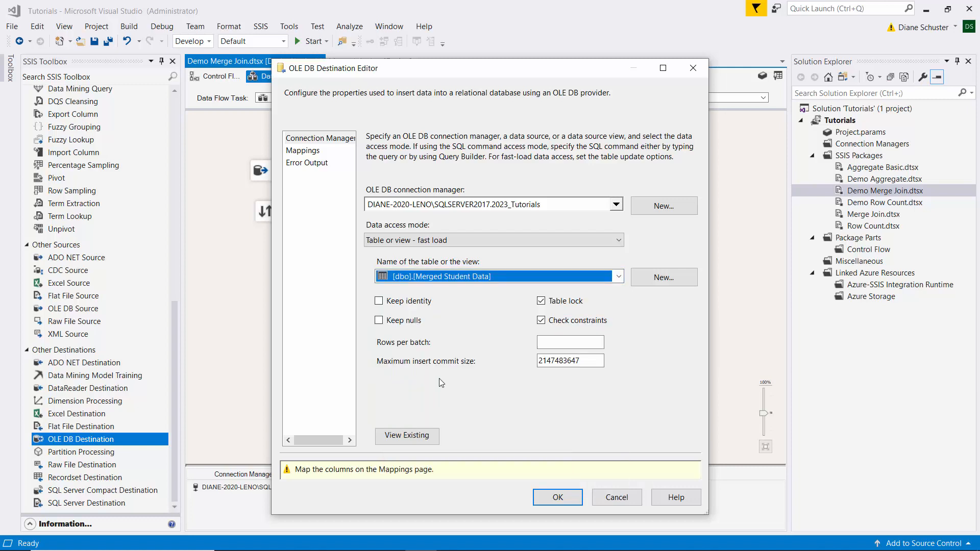
- Preview the existing Merged Student Data table, widening the name columns to read their headings, and close the preview
left_click(420, 437)
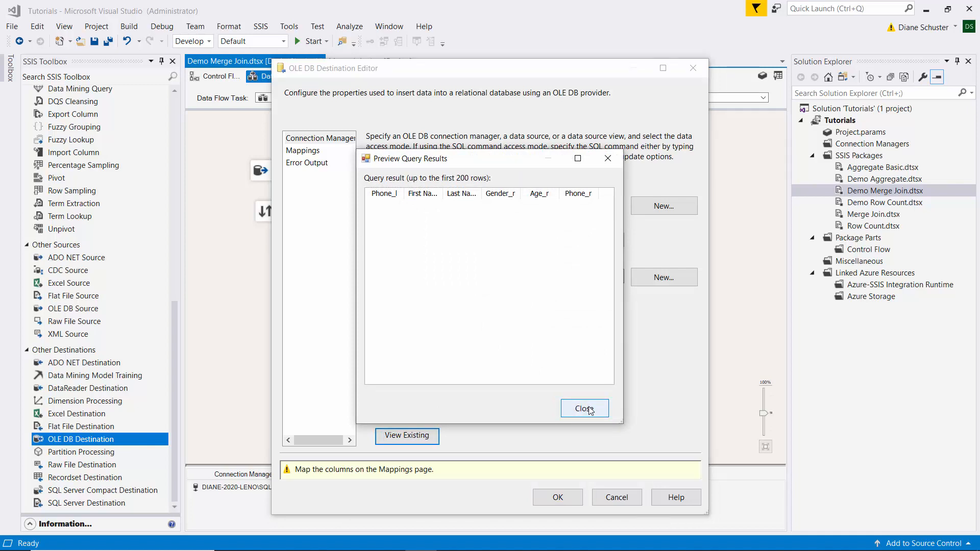
left_click_drag(443, 190, 502, 190)
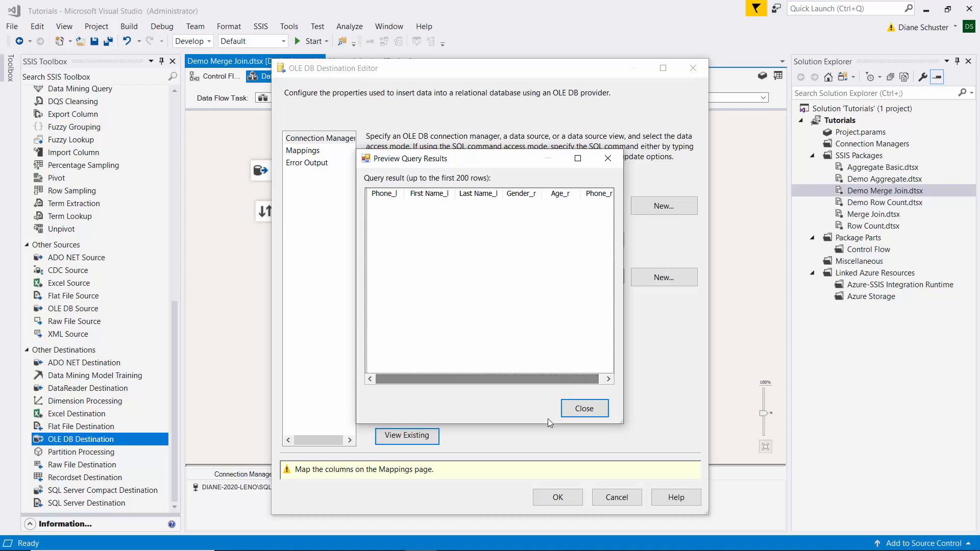
left_click(577, 409)
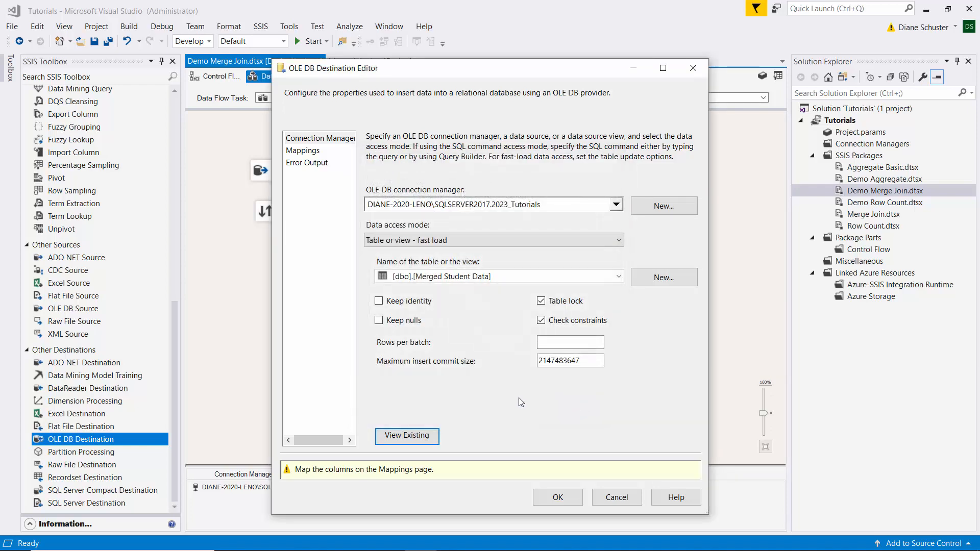
- Map the input columns to the same-named destination columns and accept the OLE DB Destination settings
left_click(304, 152)
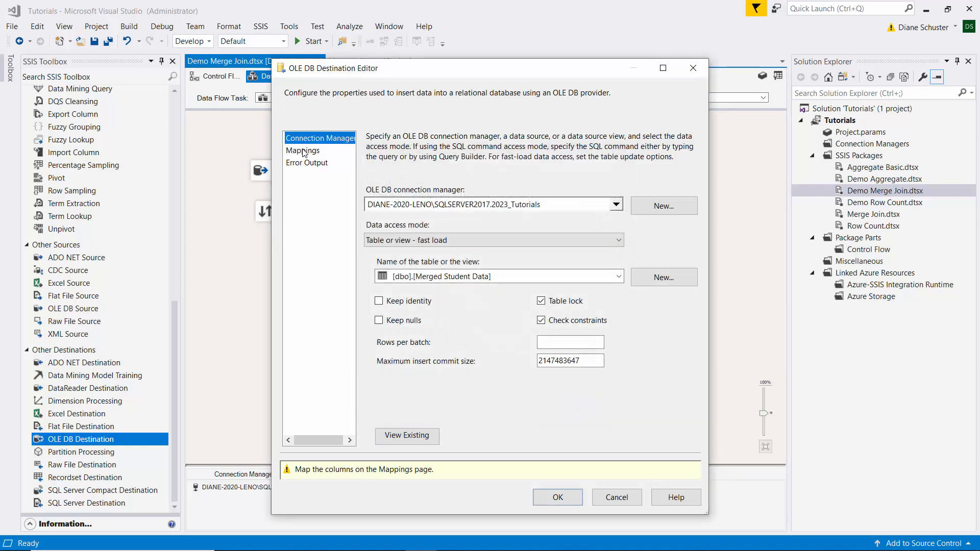
left_click(304, 152)
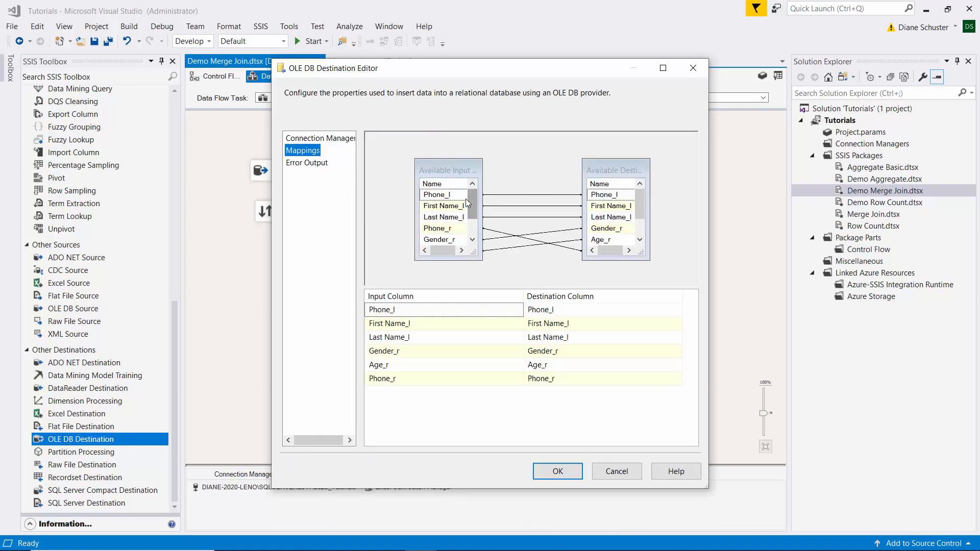
mouse_move(469, 199)
left_mouse_down()
mouse_move(468, 215)
mouse_move(467, 184)
left_mouse_up()
left_click(573, 472)
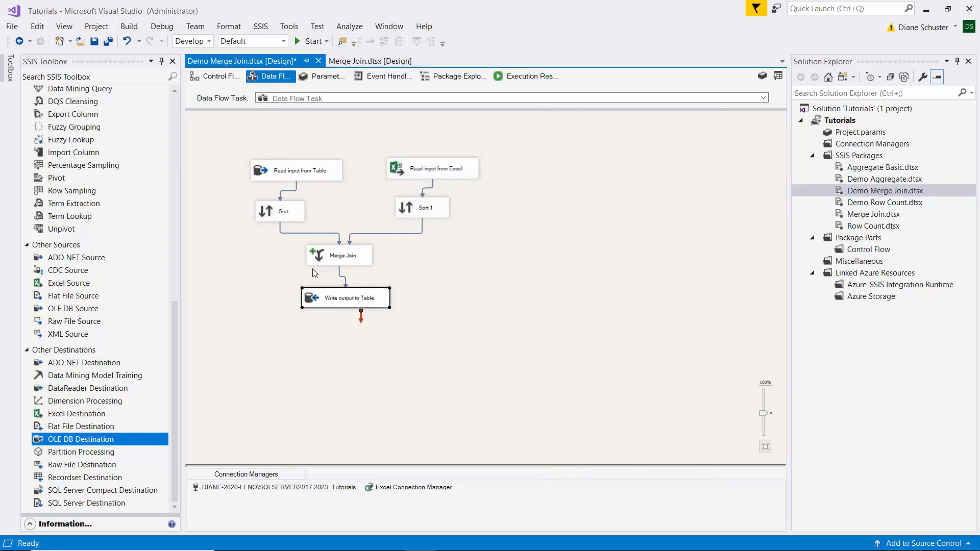
- Save all files, execute the Demo Merge Join.dtsx package, and return to design mode when the run ends
left_click(108, 41)
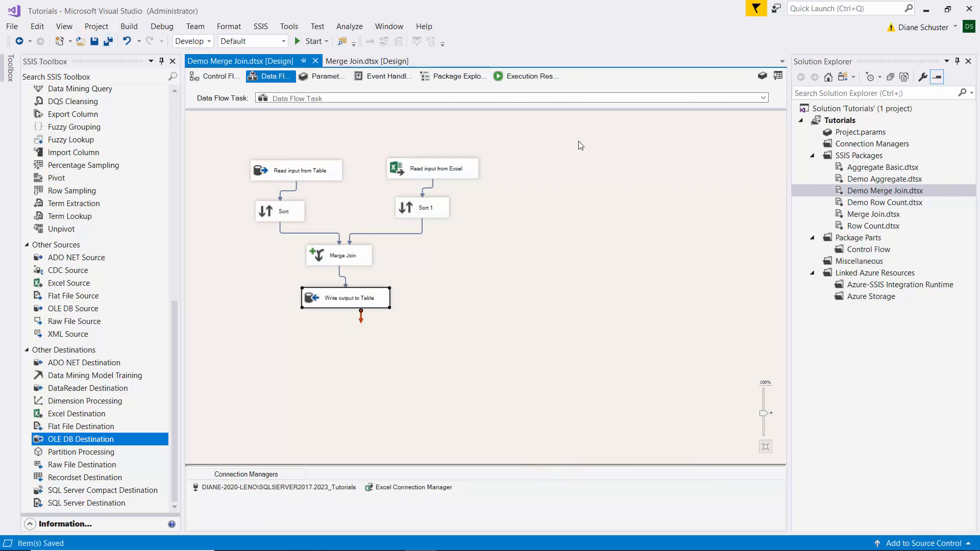
right_click(855, 193)
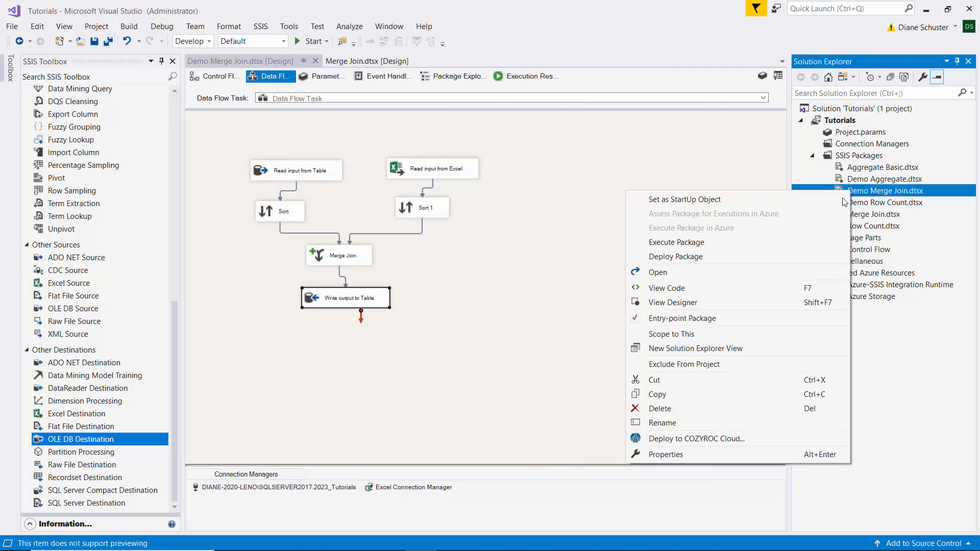
left_click(715, 249)
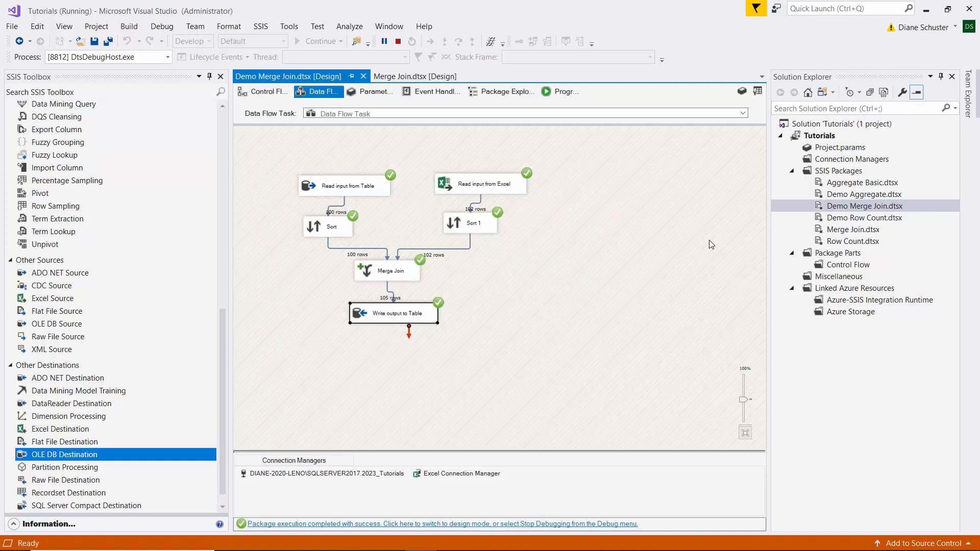
left_click(426, 524)
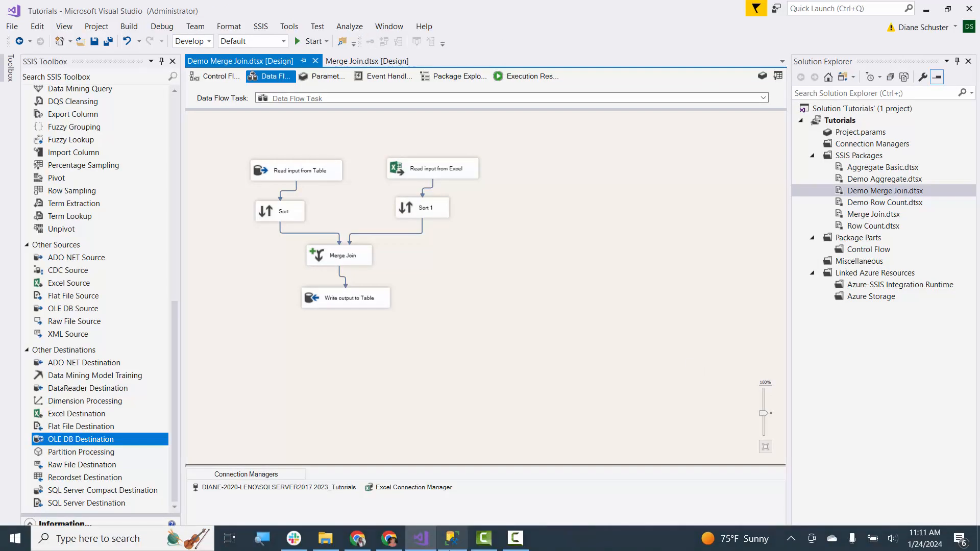
- Switch to SQL Server Management Studio and run only the SELECT query on [2023_Tutorials].[dbo].[Merged Student Data]
left_click(451, 537)
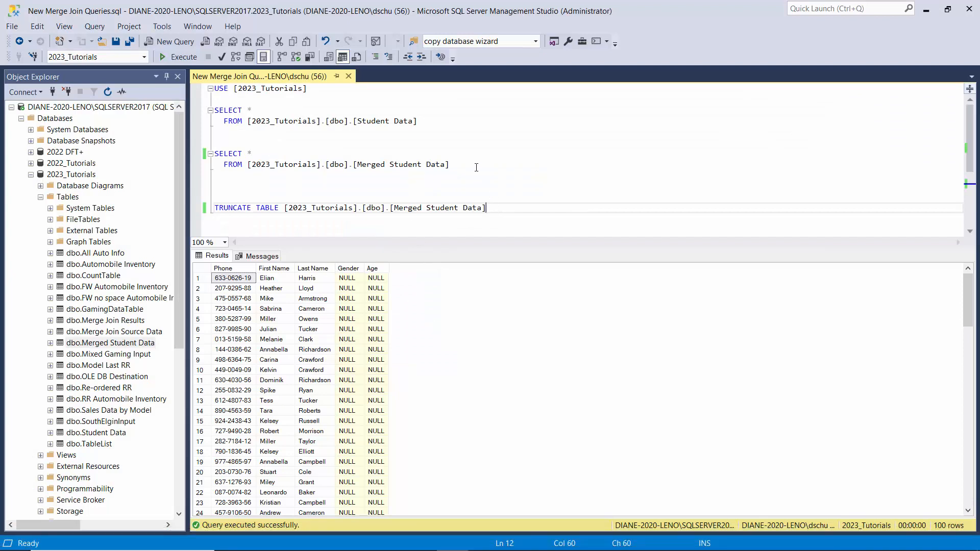
left_click_drag(450, 164, 209, 151)
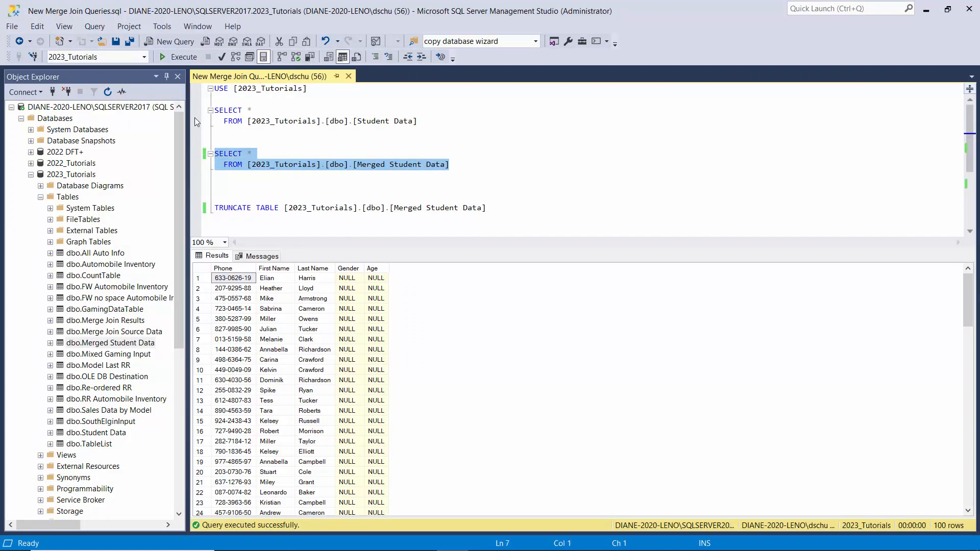
left_click(183, 56)
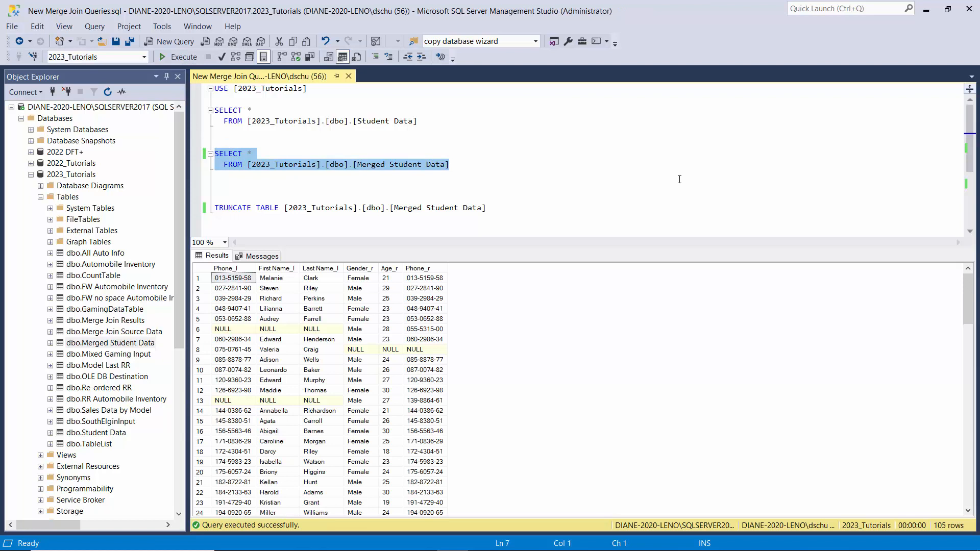